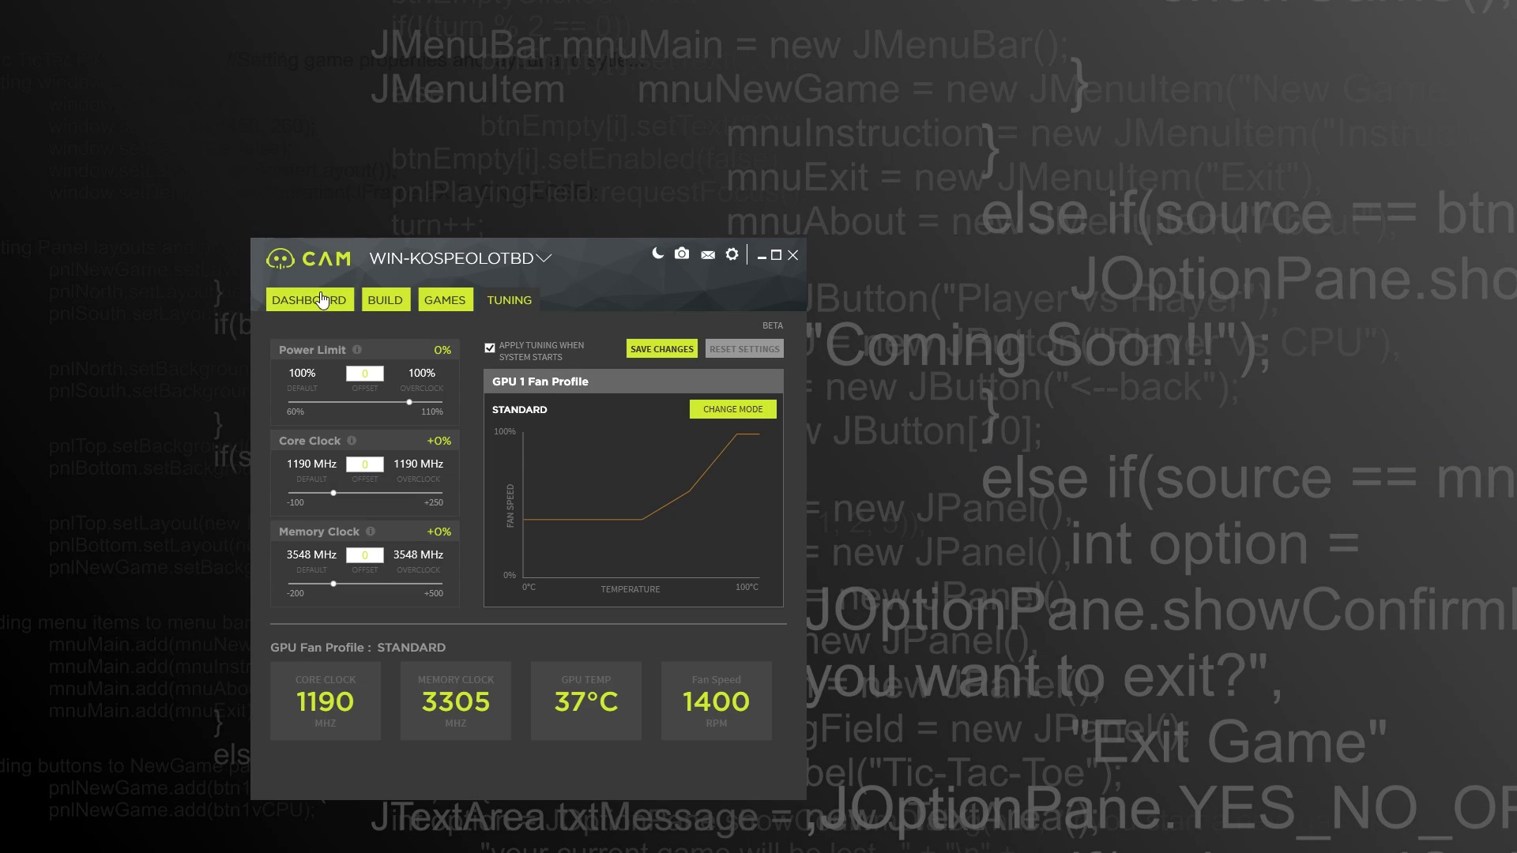
# Cycle the advanced dashboard panels, ending with CPU graphs on top and network graphs below.
pyautogui.click(297, 309)
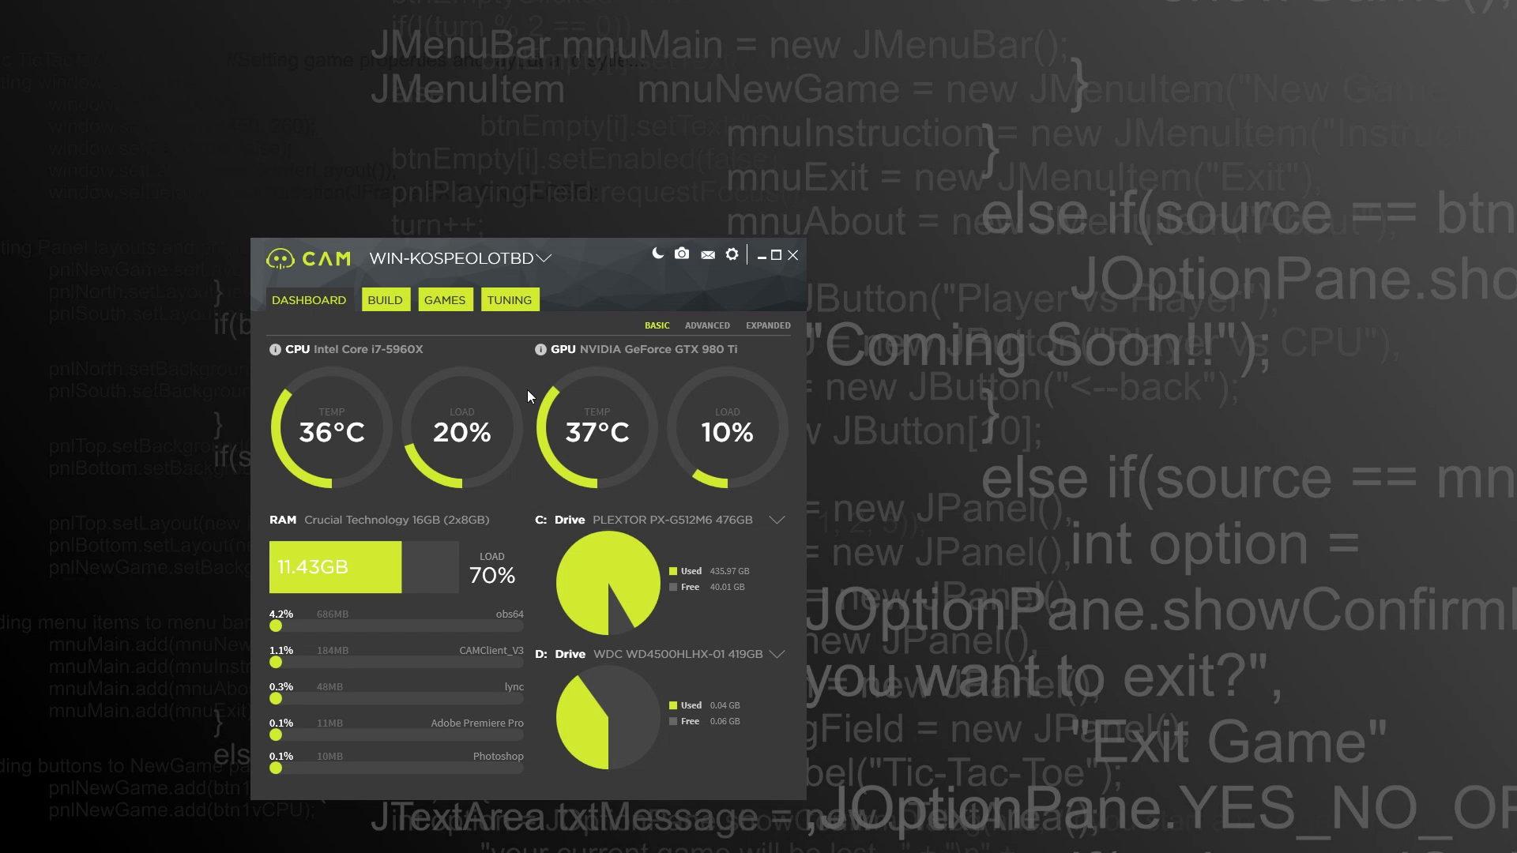
pyautogui.click(707, 326)
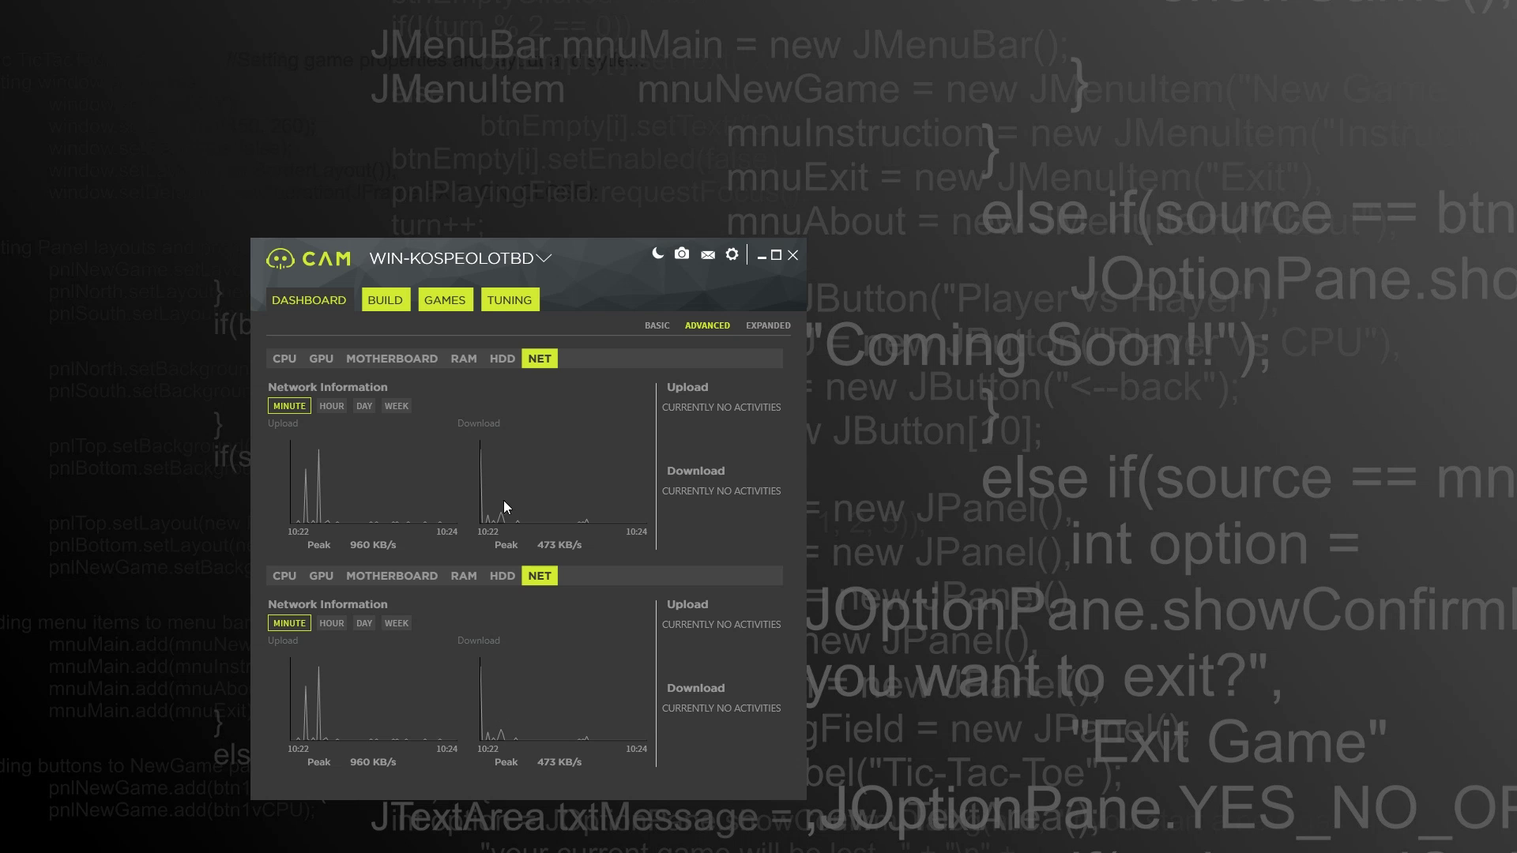
pyautogui.click(285, 356)
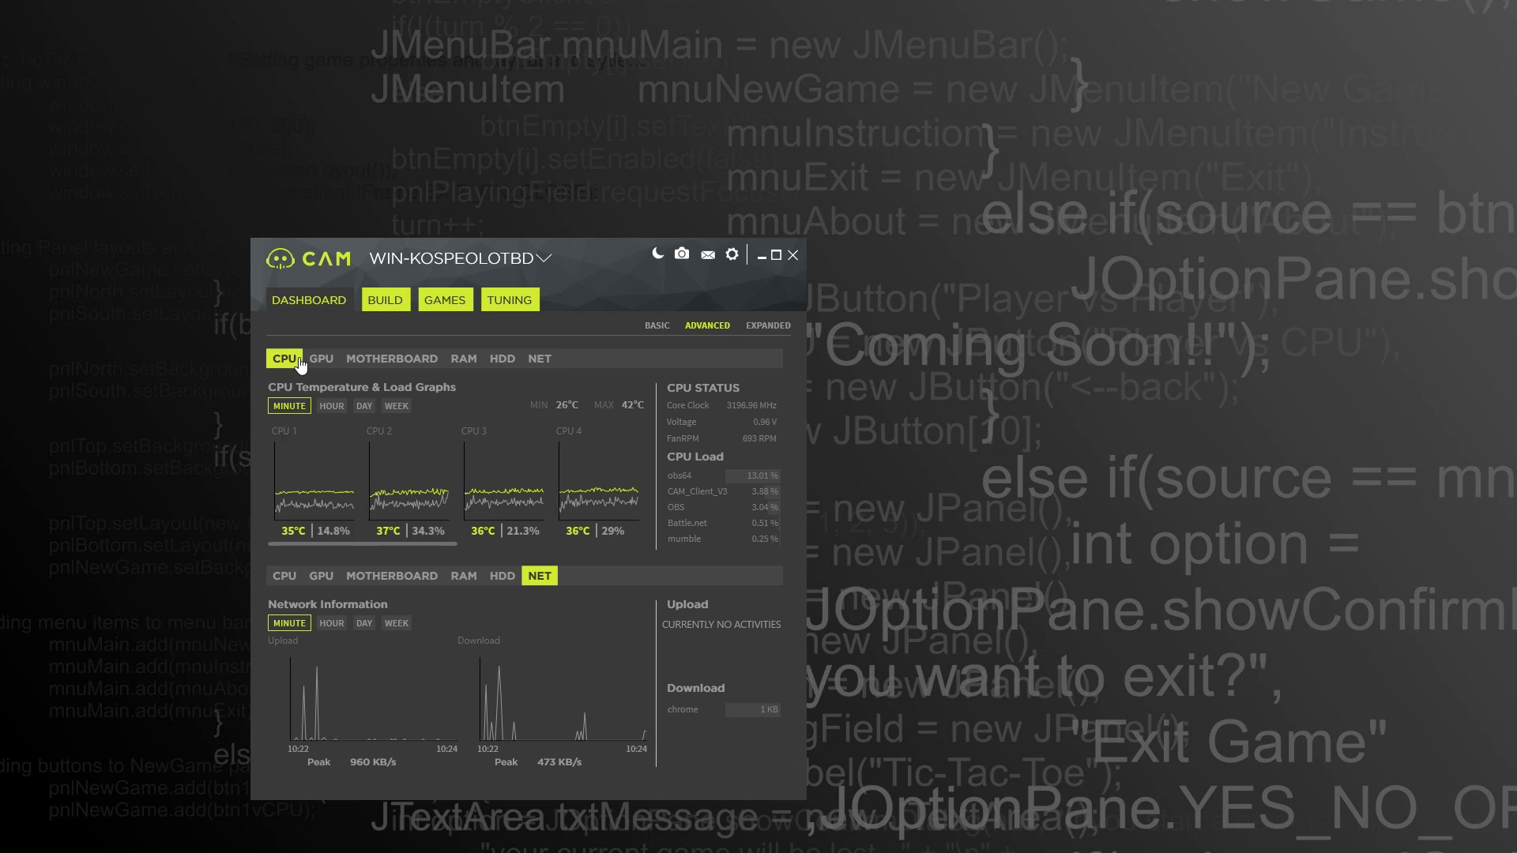
pyautogui.click(323, 577)
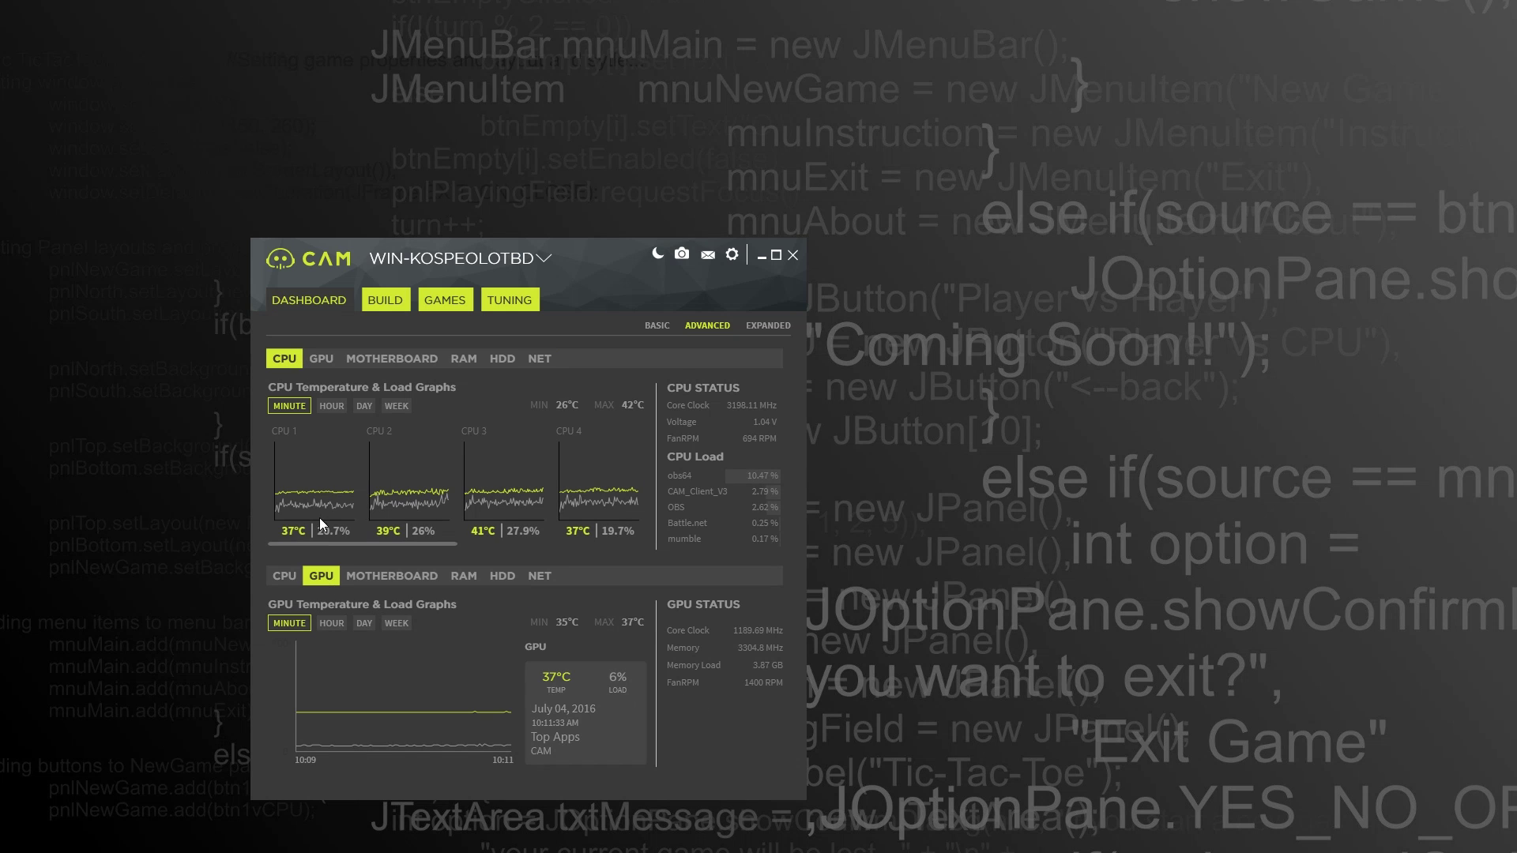
pyautogui.click(321, 359)
pyautogui.click(387, 576)
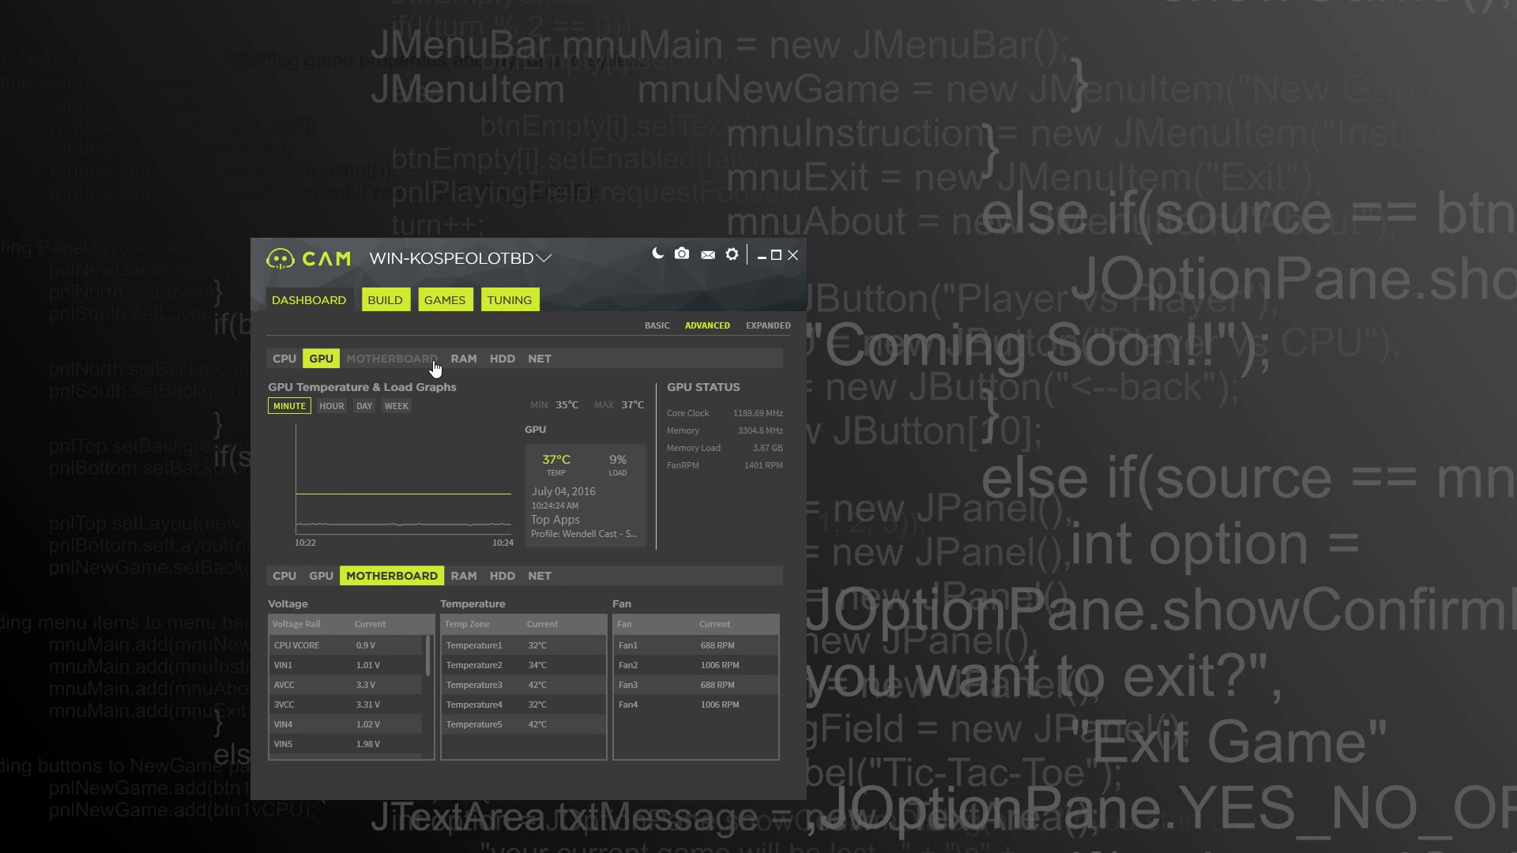
pyautogui.click(539, 361)
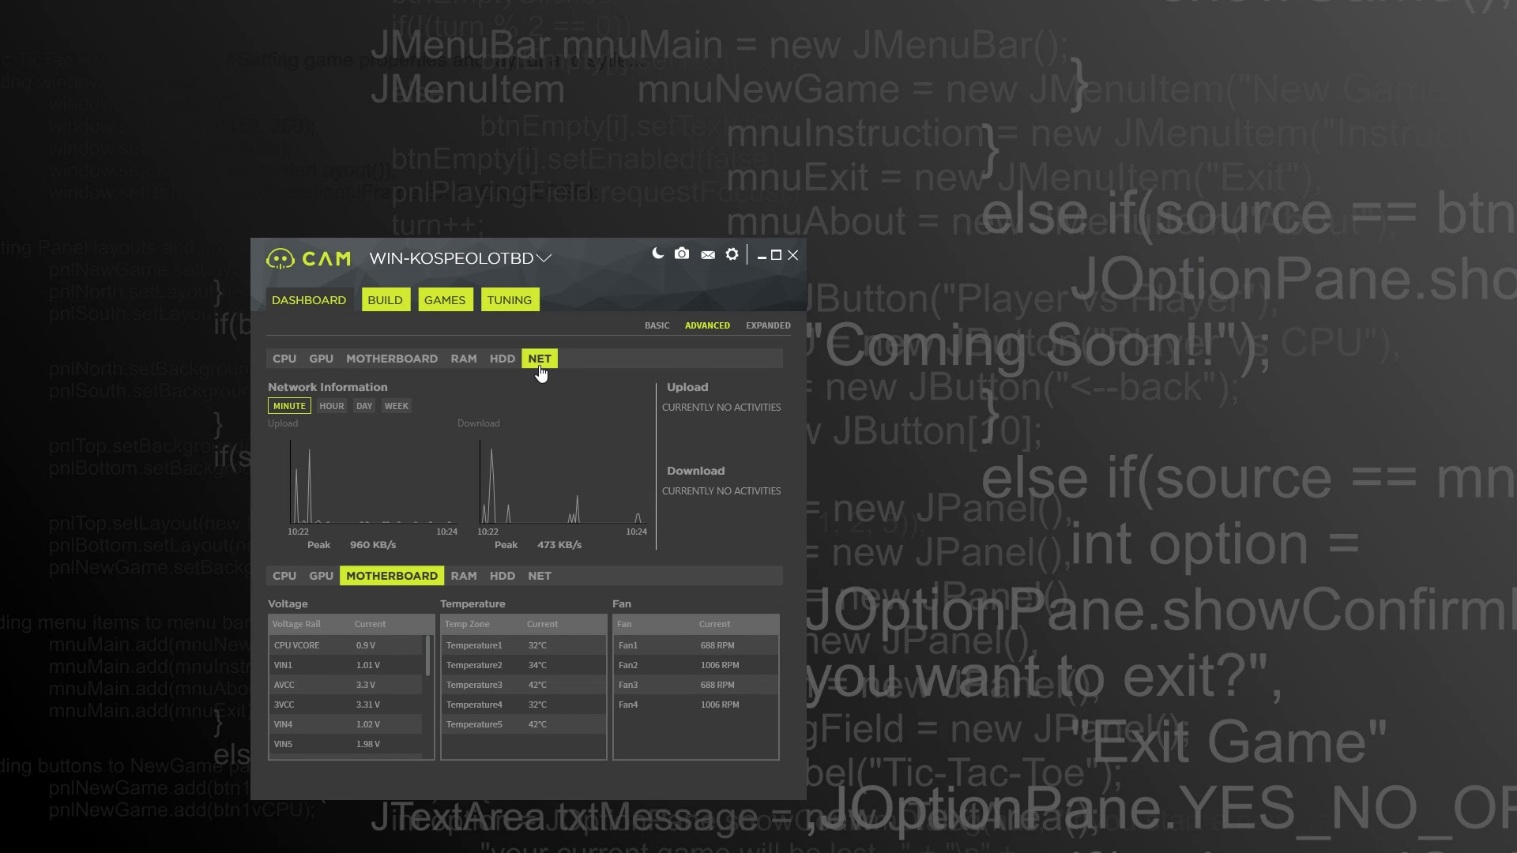
pyautogui.click(469, 585)
pyautogui.click(541, 580)
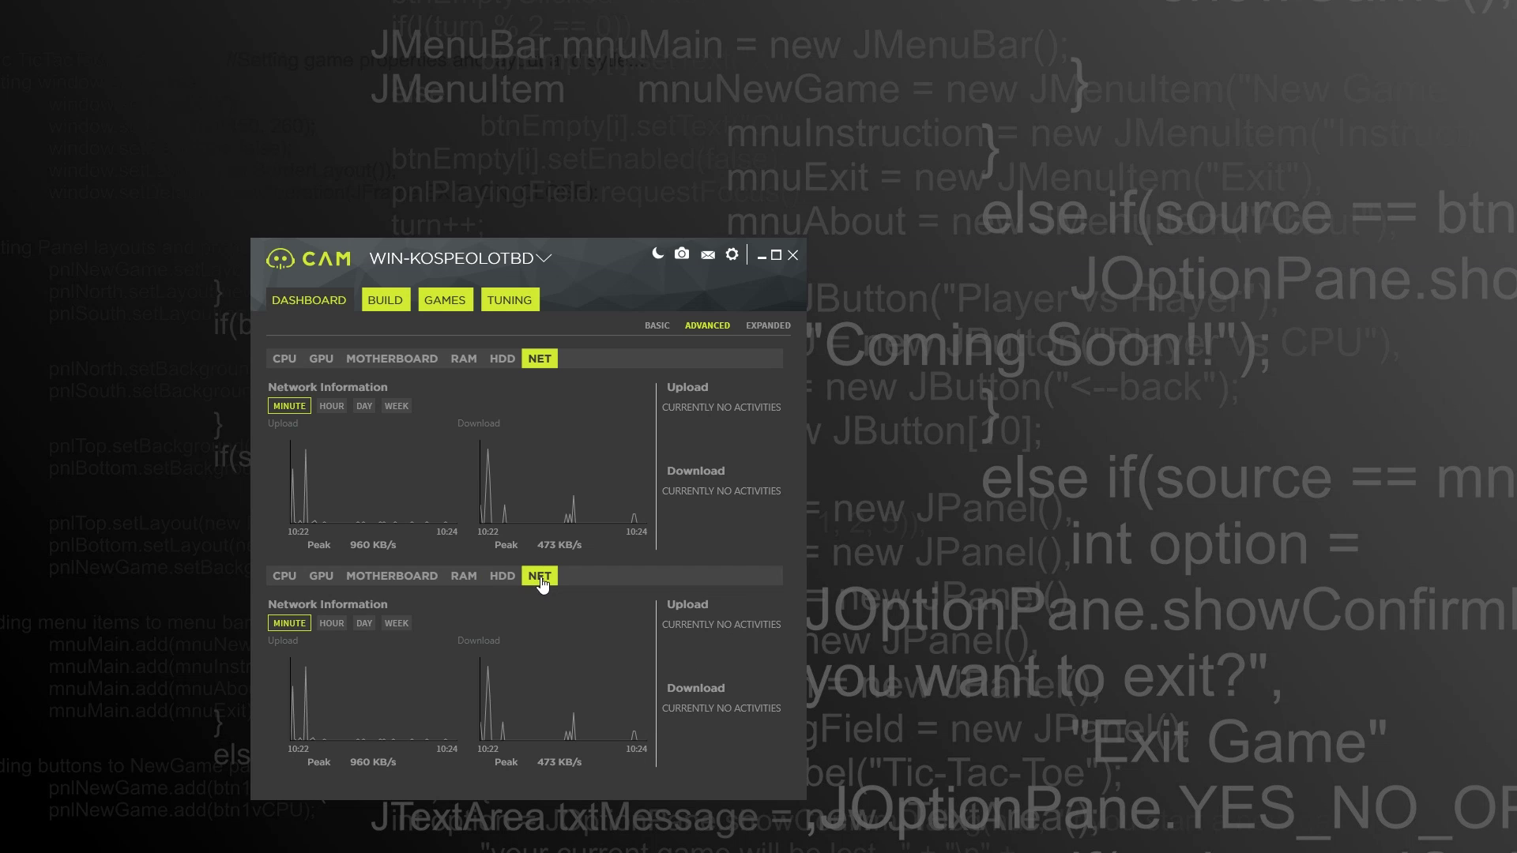
pyautogui.click(284, 359)
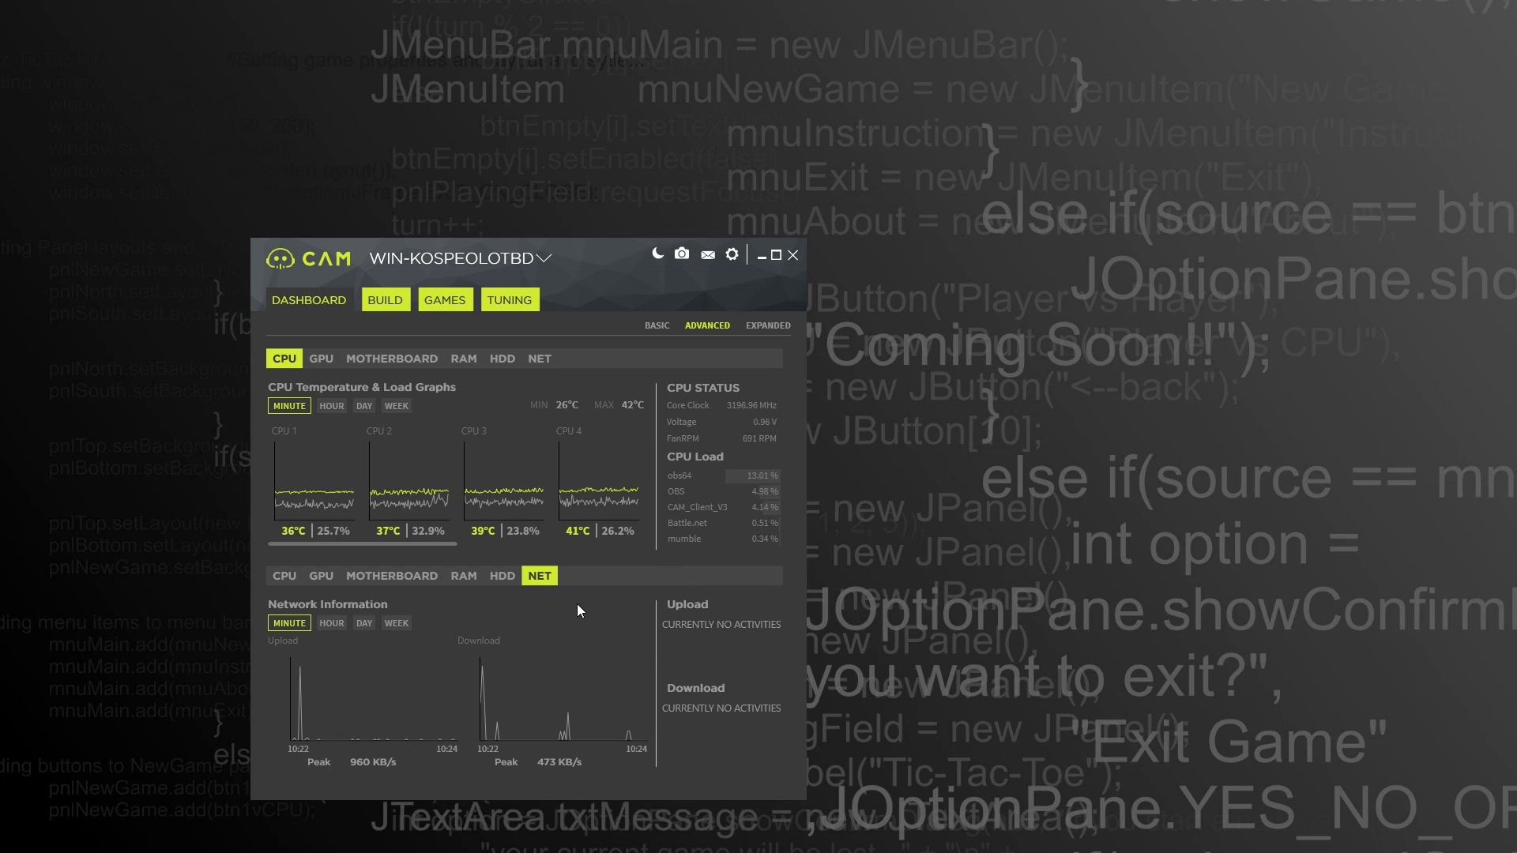
# Open Expanded View, stretch it taller, and scroll through the current, minimum and maximum stats tables.
pyautogui.click(766, 327)
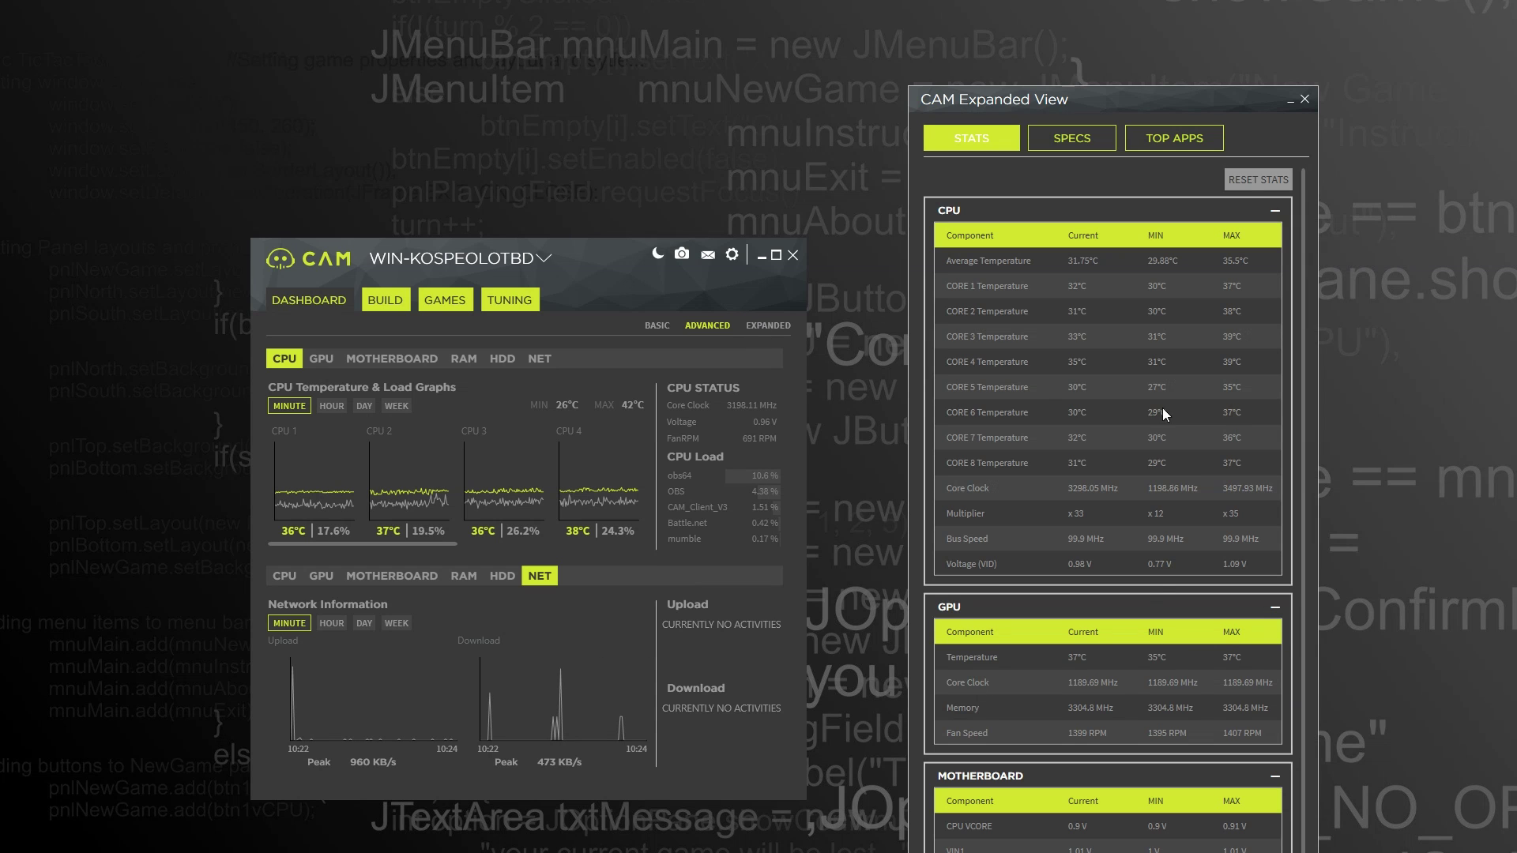
pyautogui.scroll(-5, 1100, 581)
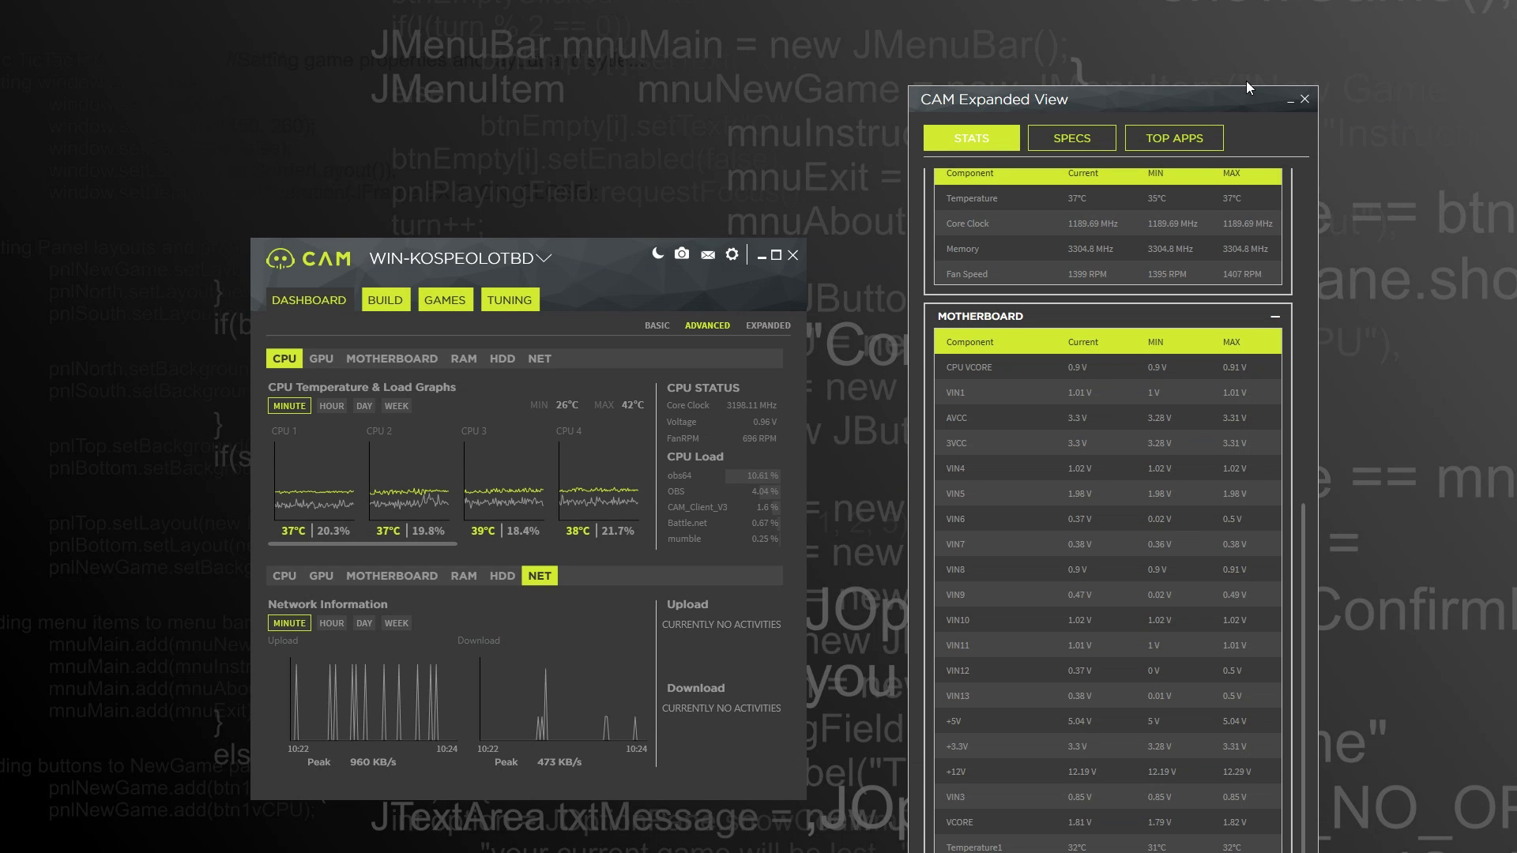
pyautogui.moveTo(1247, 87); pyautogui.dragTo(1248, 32)
pyautogui.scroll(-2, 1026, 427)
pyautogui.scroll(2, 1021, 447)
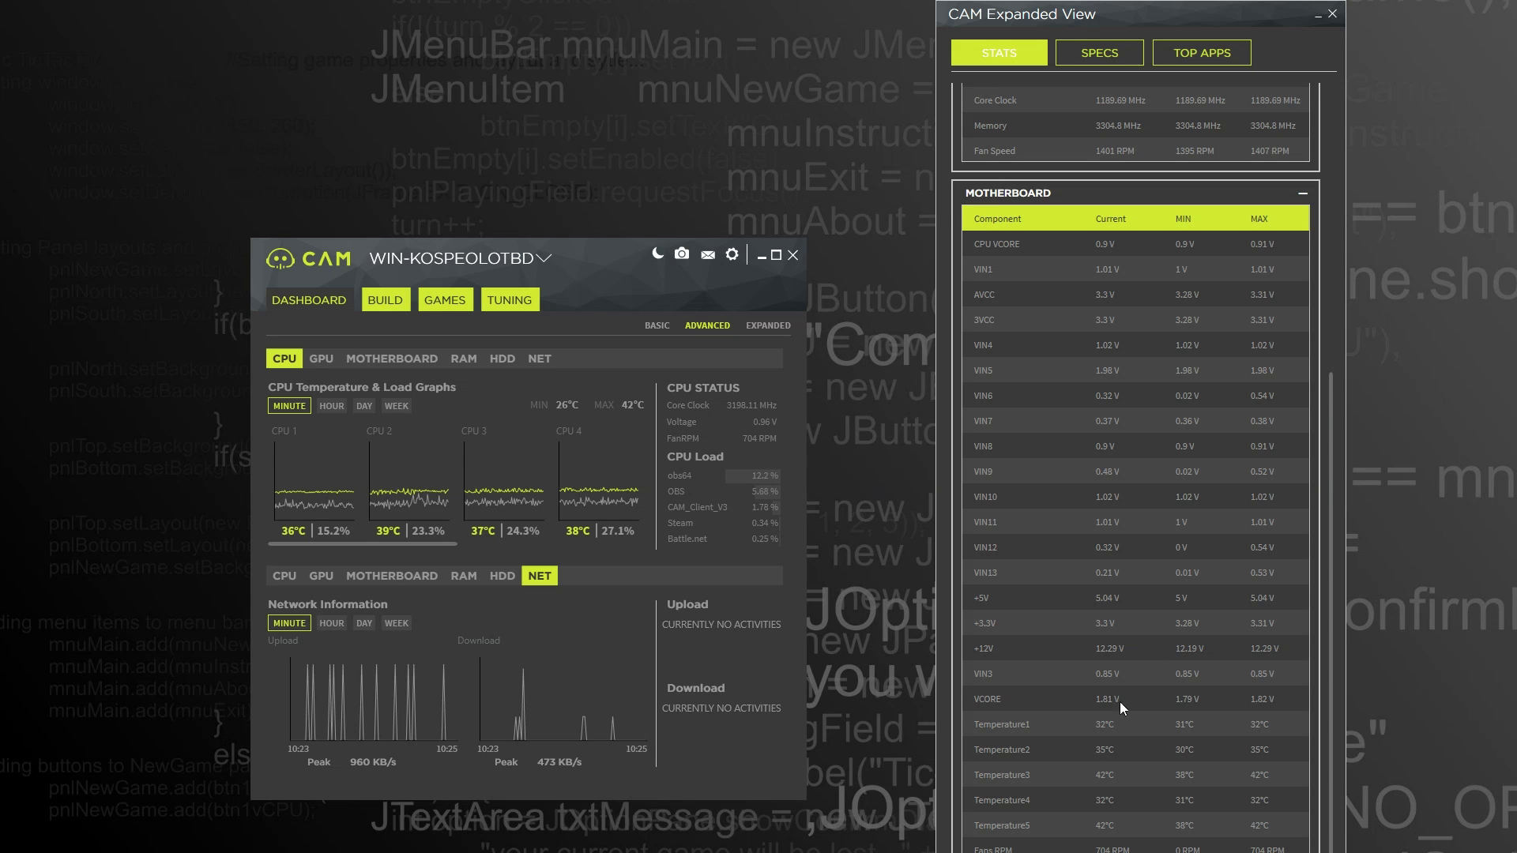
pyautogui.scroll(-3, 1149, 663)
pyautogui.scroll(3, 1144, 677)
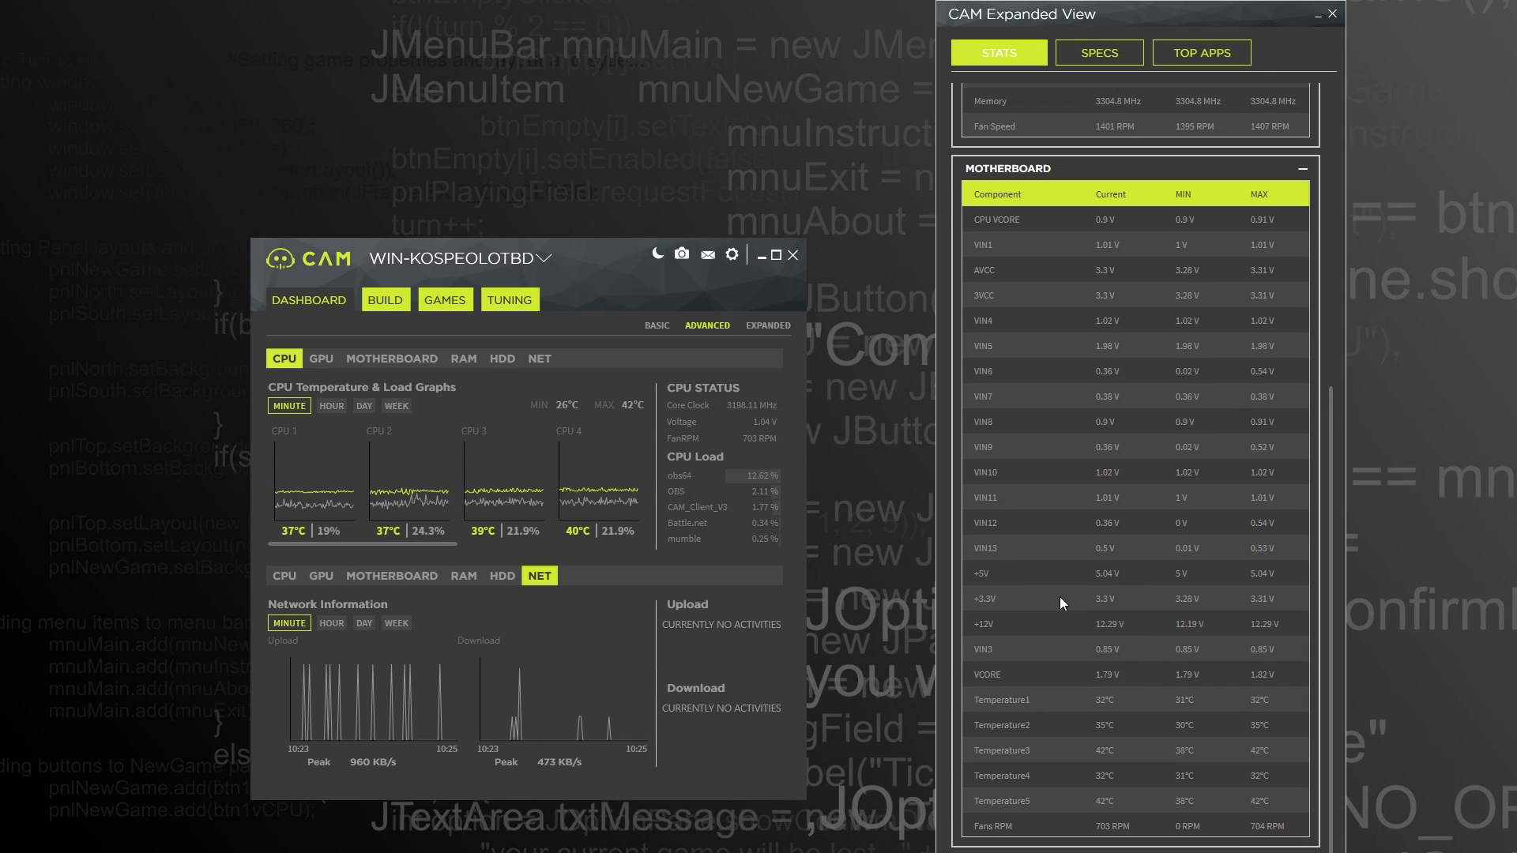
pyautogui.scroll(2, 1076, 617)
pyautogui.scroll(-2, 1090, 419)
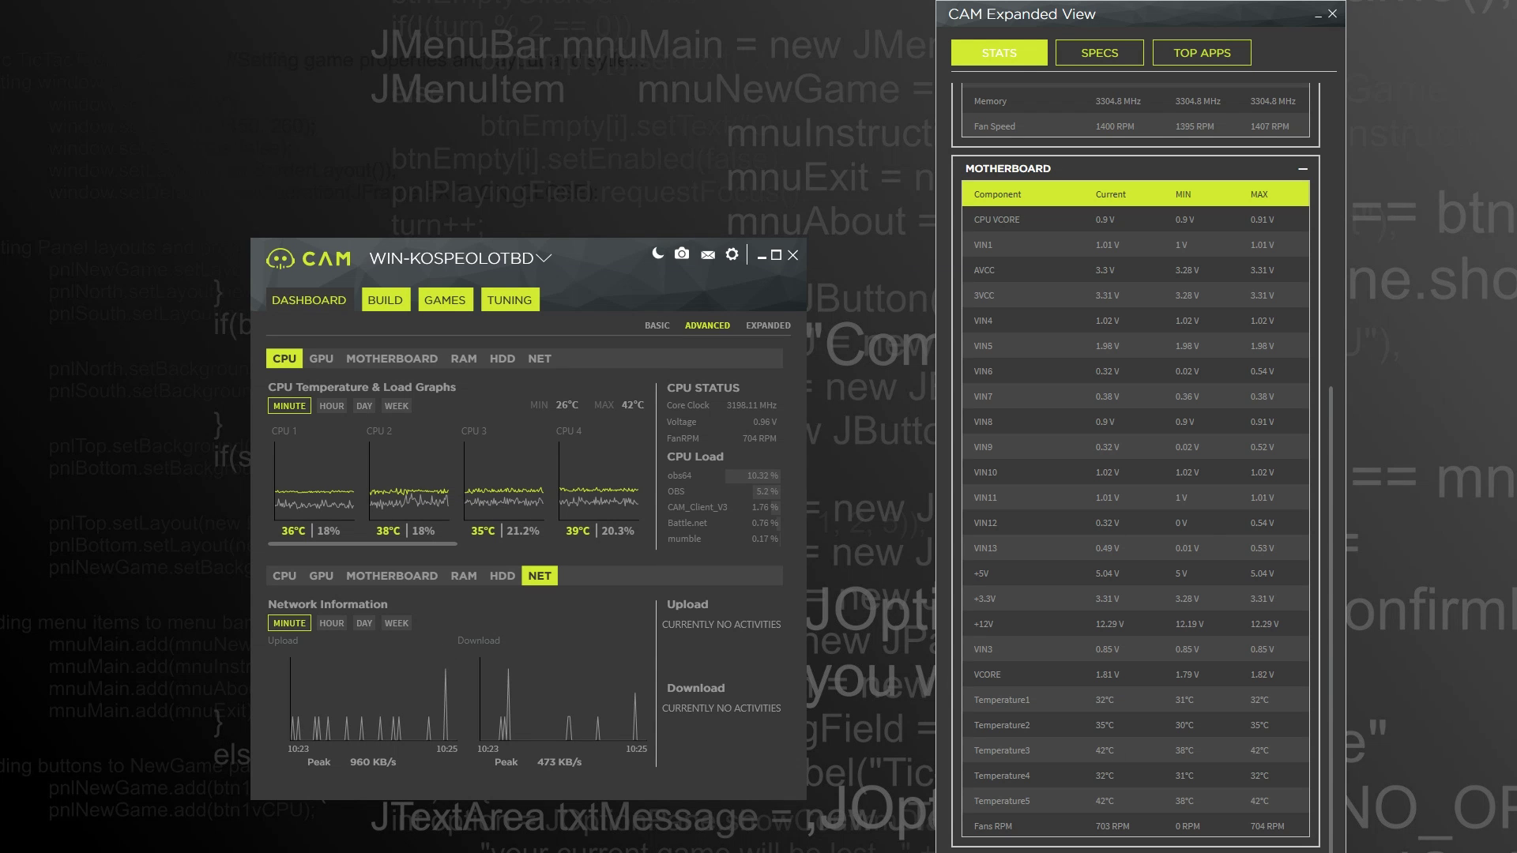
# Show the Tuning page with power limit, clock offsets and the GPU fan profile.
pyautogui.click(512, 301)
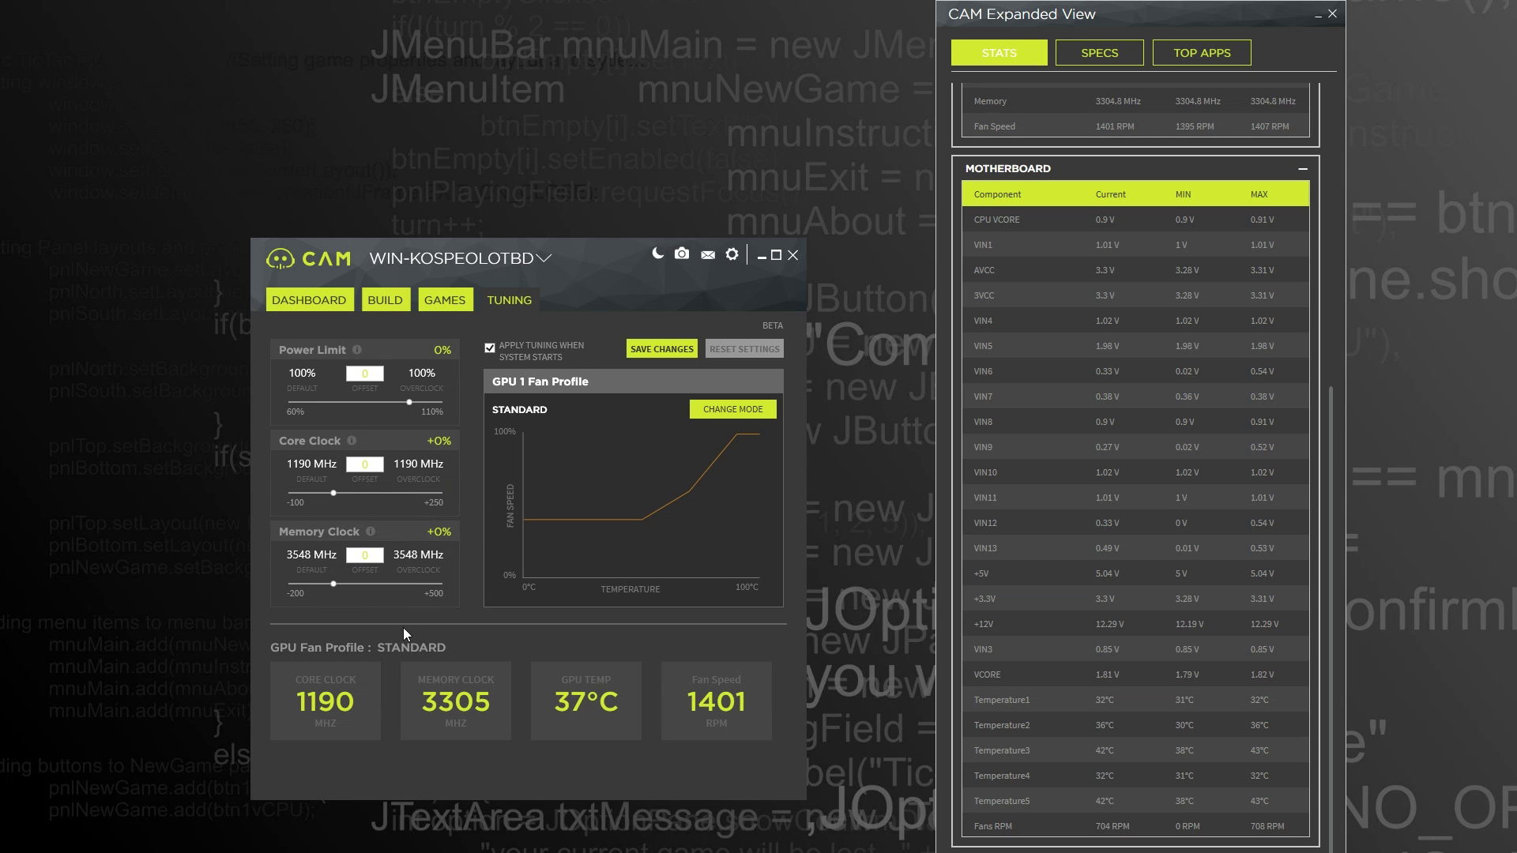
# Make the GPU fan profile editable and create New Custom Profile 0.
pyautogui.click(731, 414)
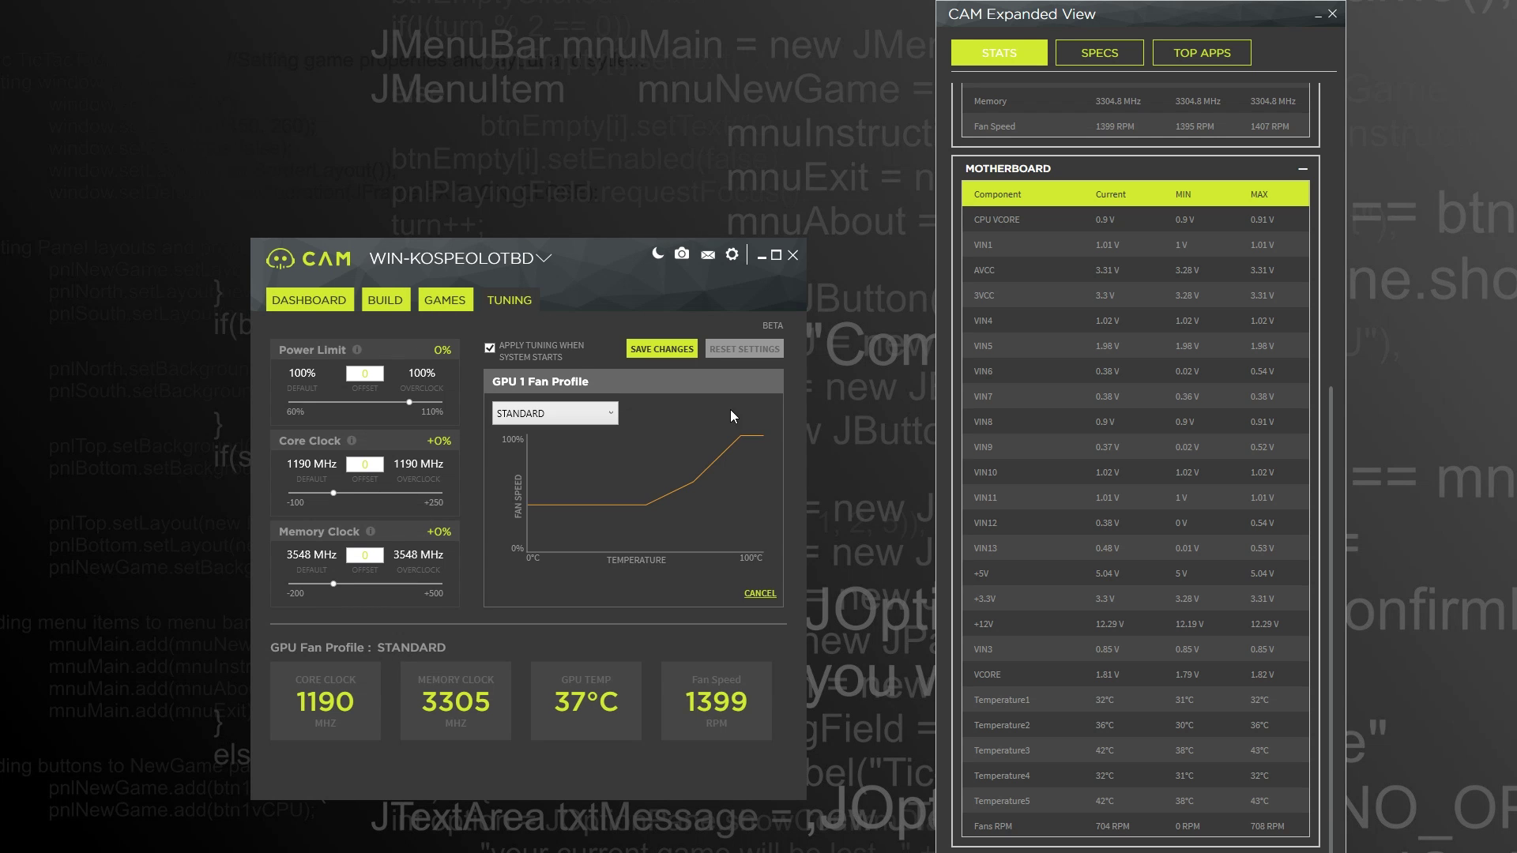
pyautogui.click(543, 413)
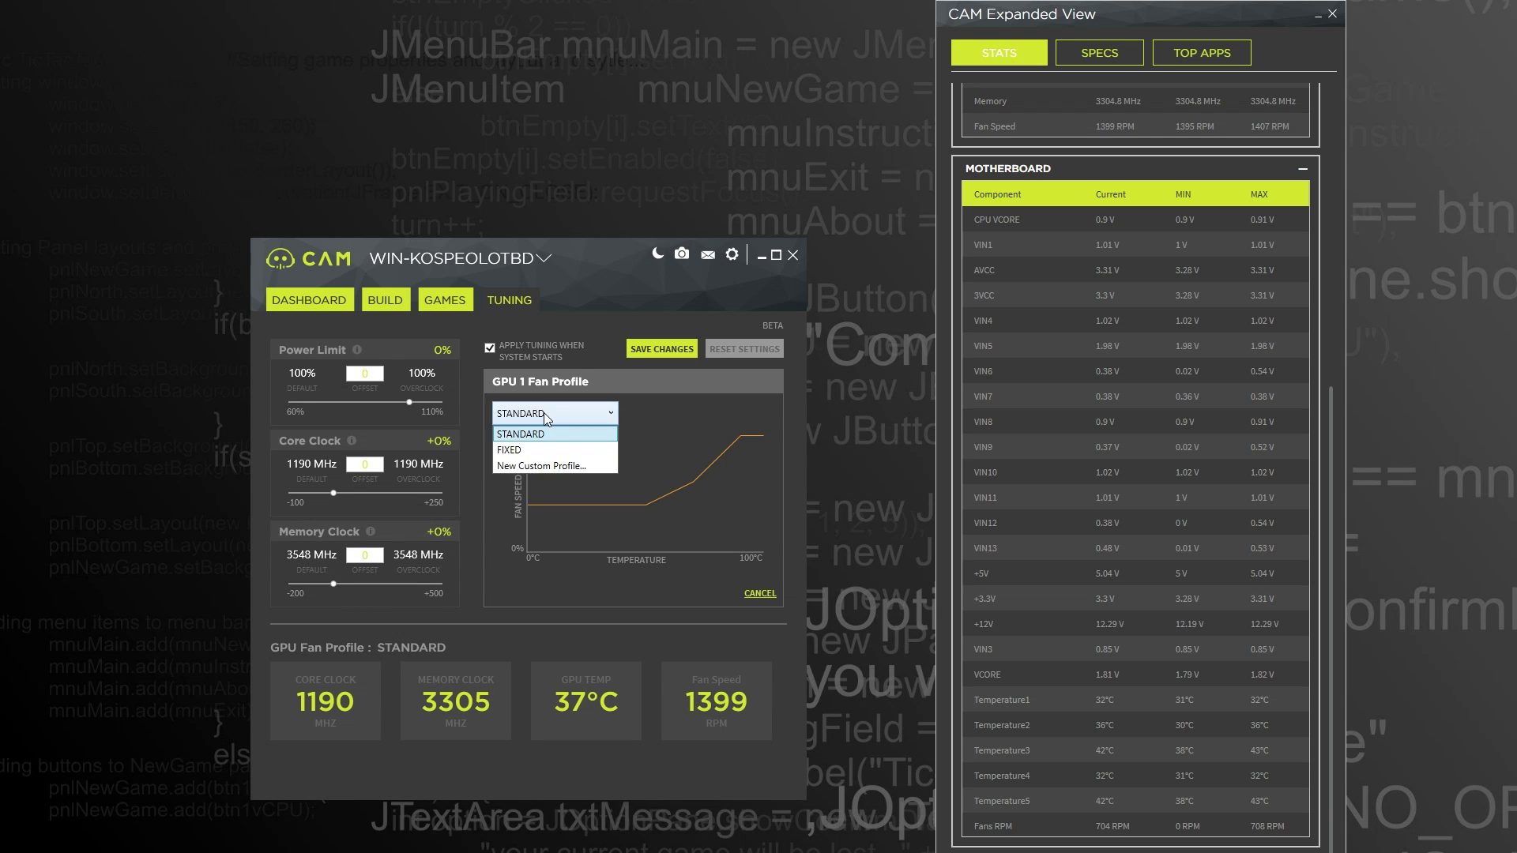
pyautogui.click(547, 466)
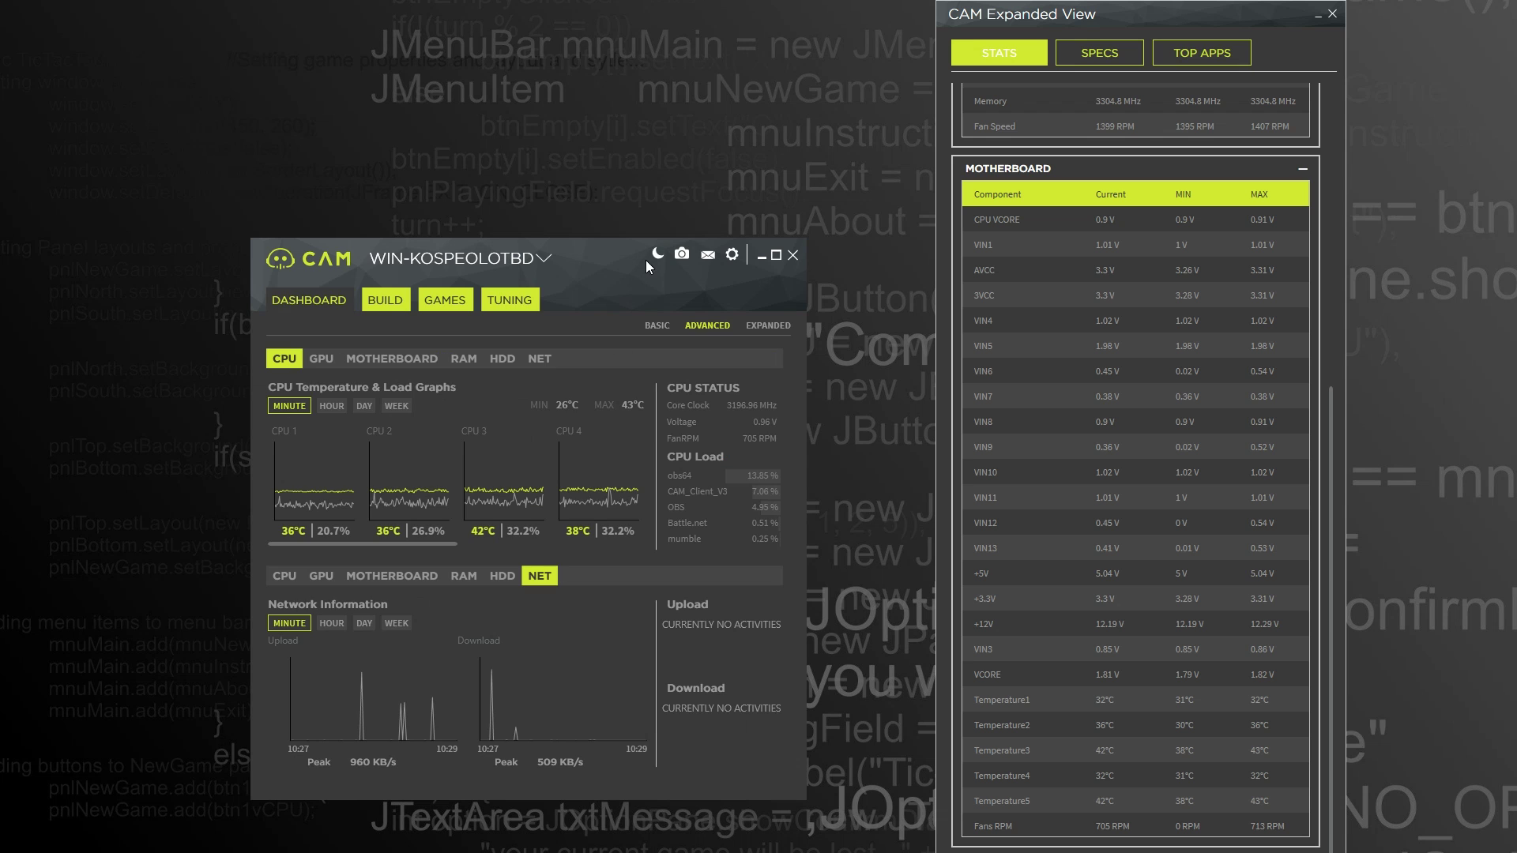
# Toggle the theme to light, back to dark, and finally to light.
pyautogui.click(658, 254)
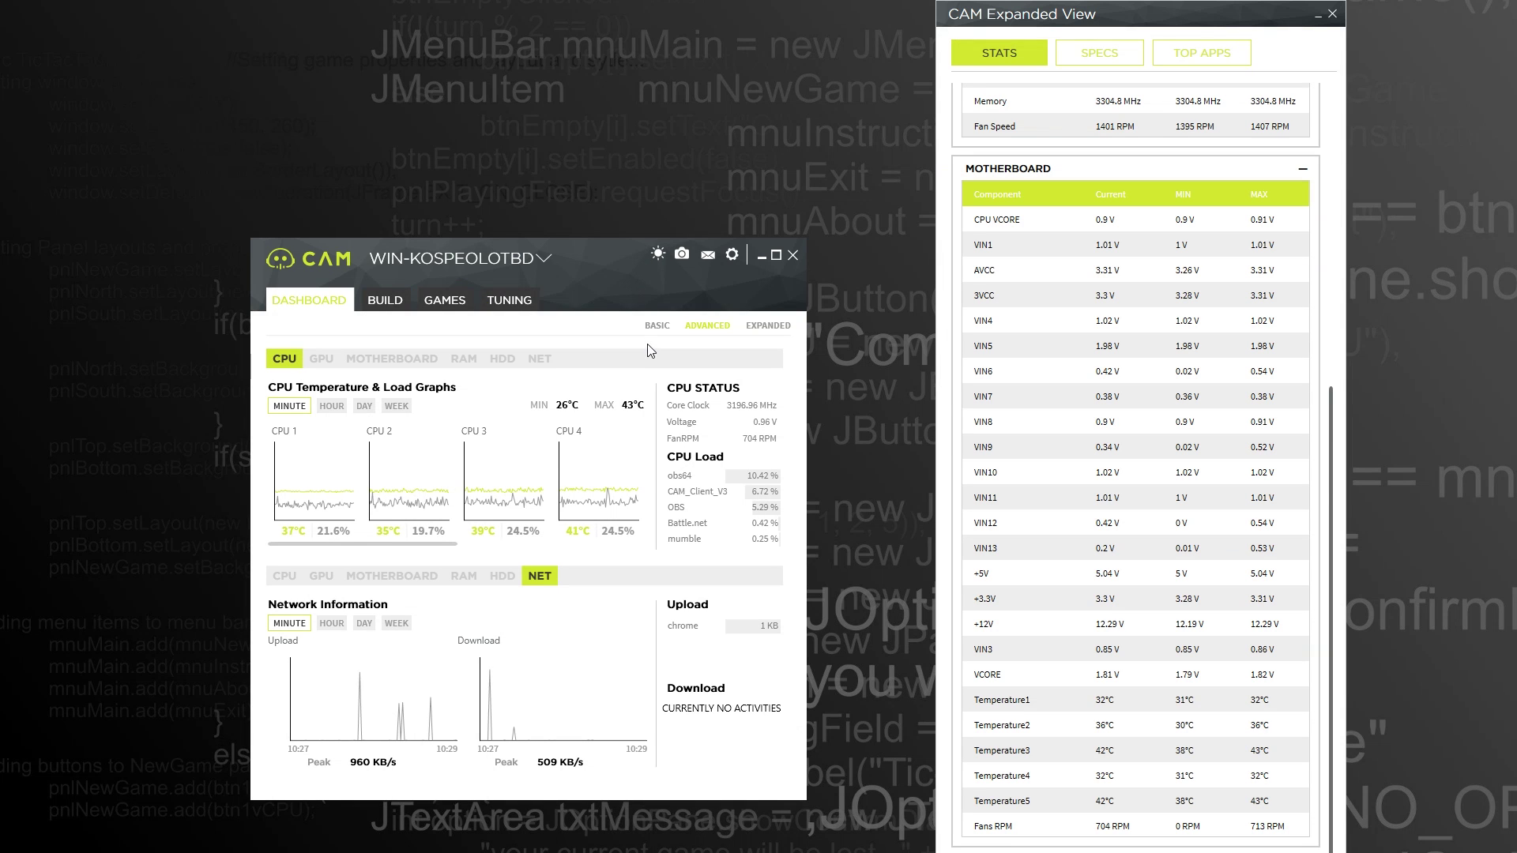
pyautogui.click(660, 256)
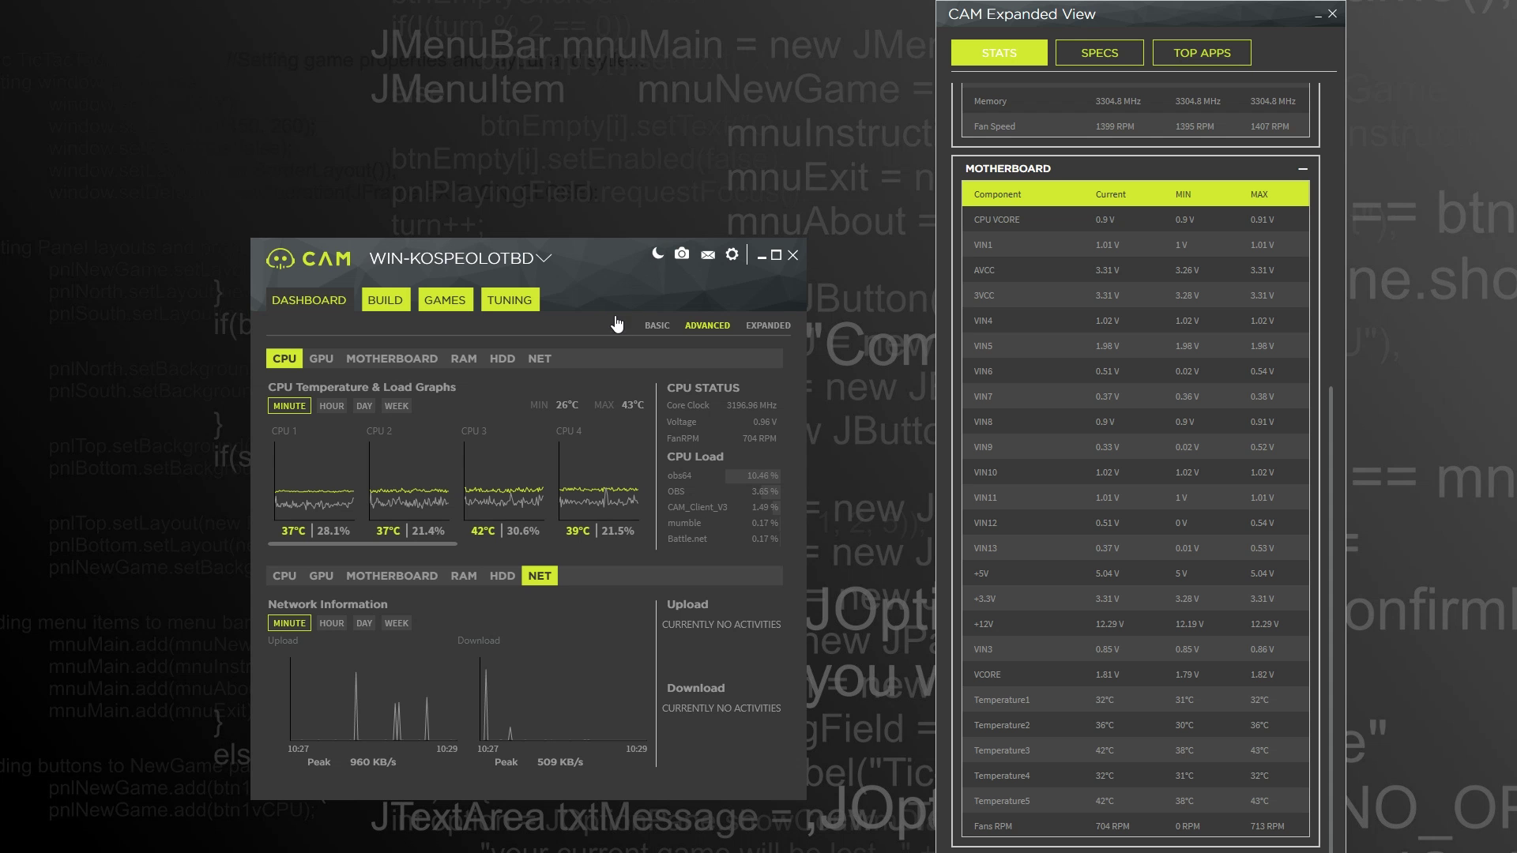
pyautogui.click(657, 254)
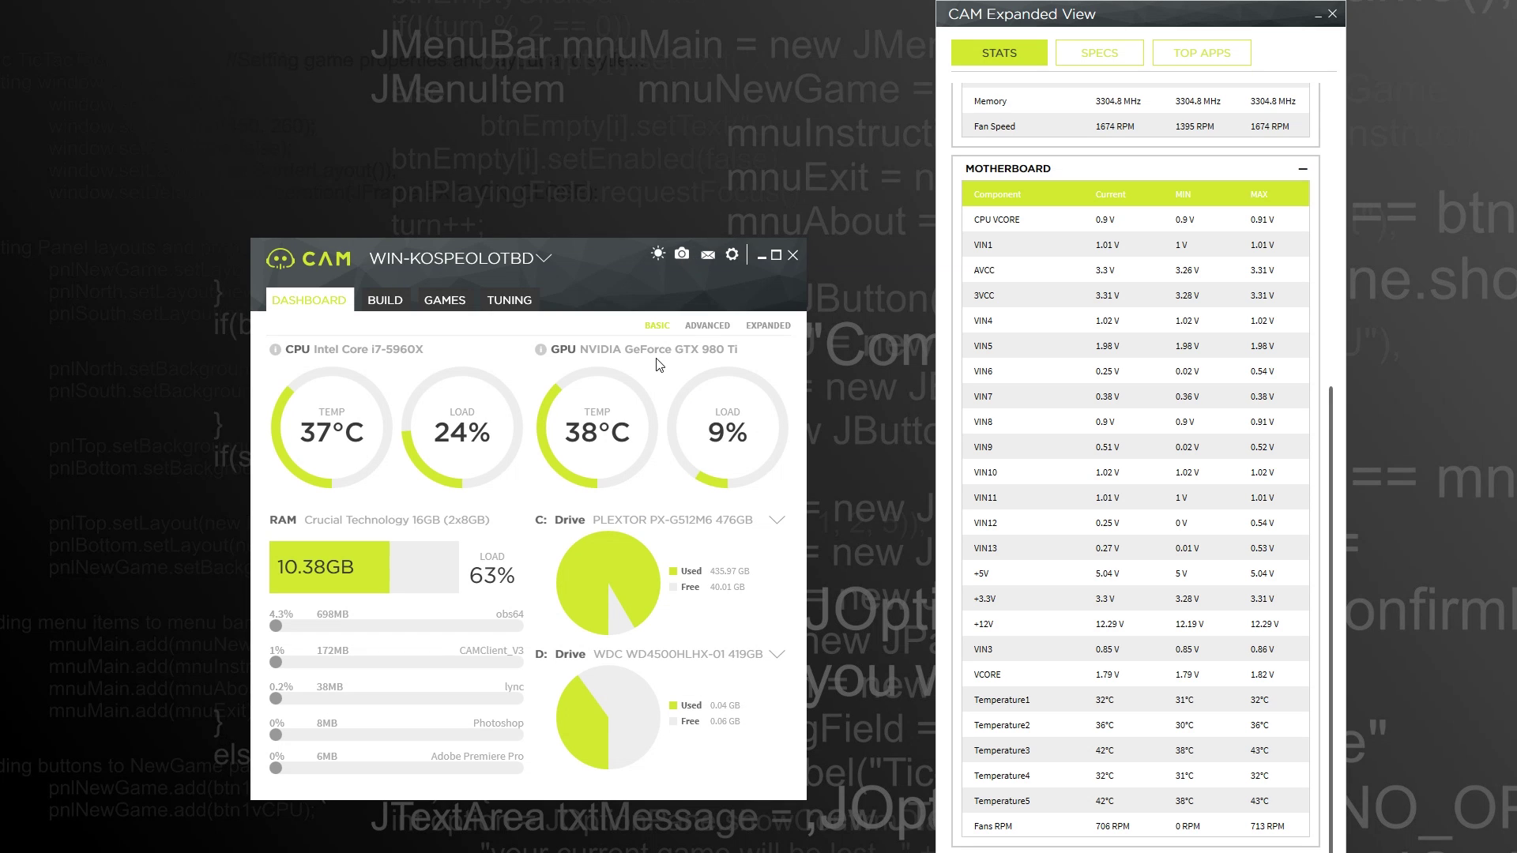
# Capture a screenshot of CAM and close the CAM SCREEN CAPTURED! prompt without saving.
pyautogui.click(683, 256)
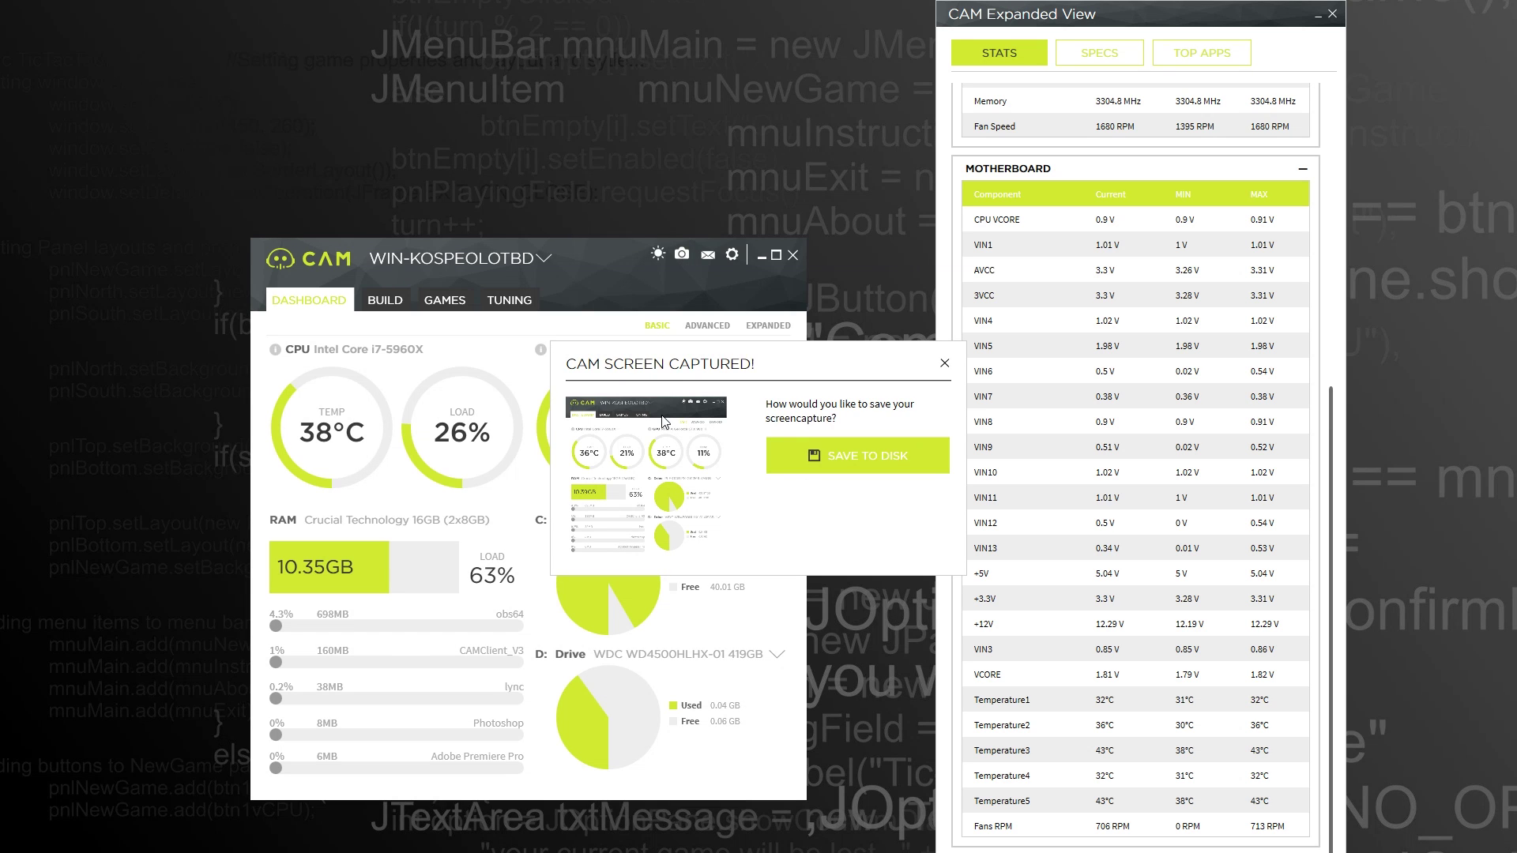
pyautogui.click(944, 365)
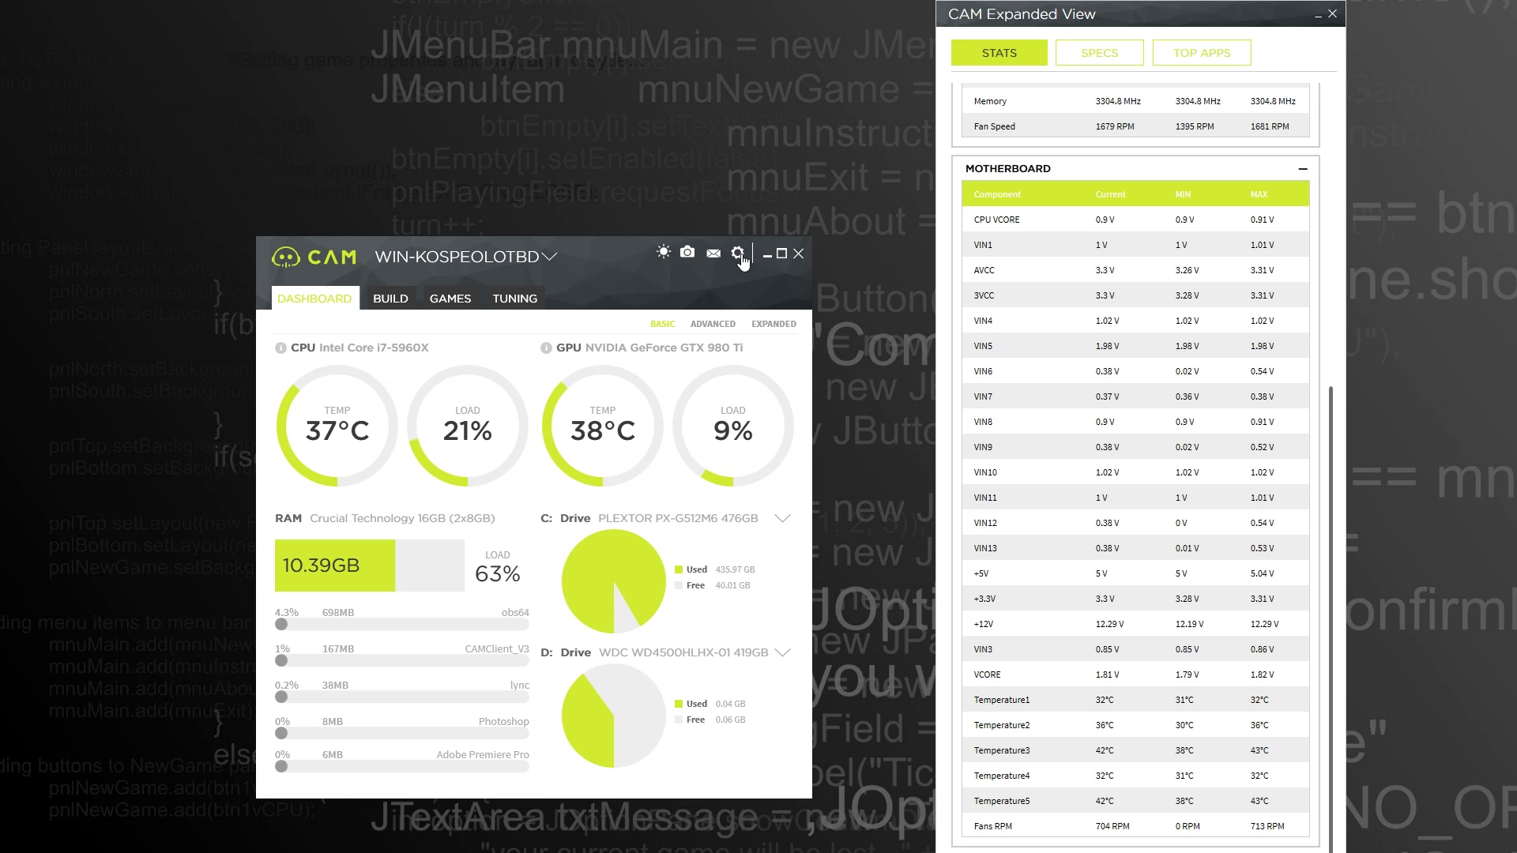
# Install the Hue+ and Kraken components using Install NZXT Drivers from the gear menu.
pyautogui.click(738, 254)
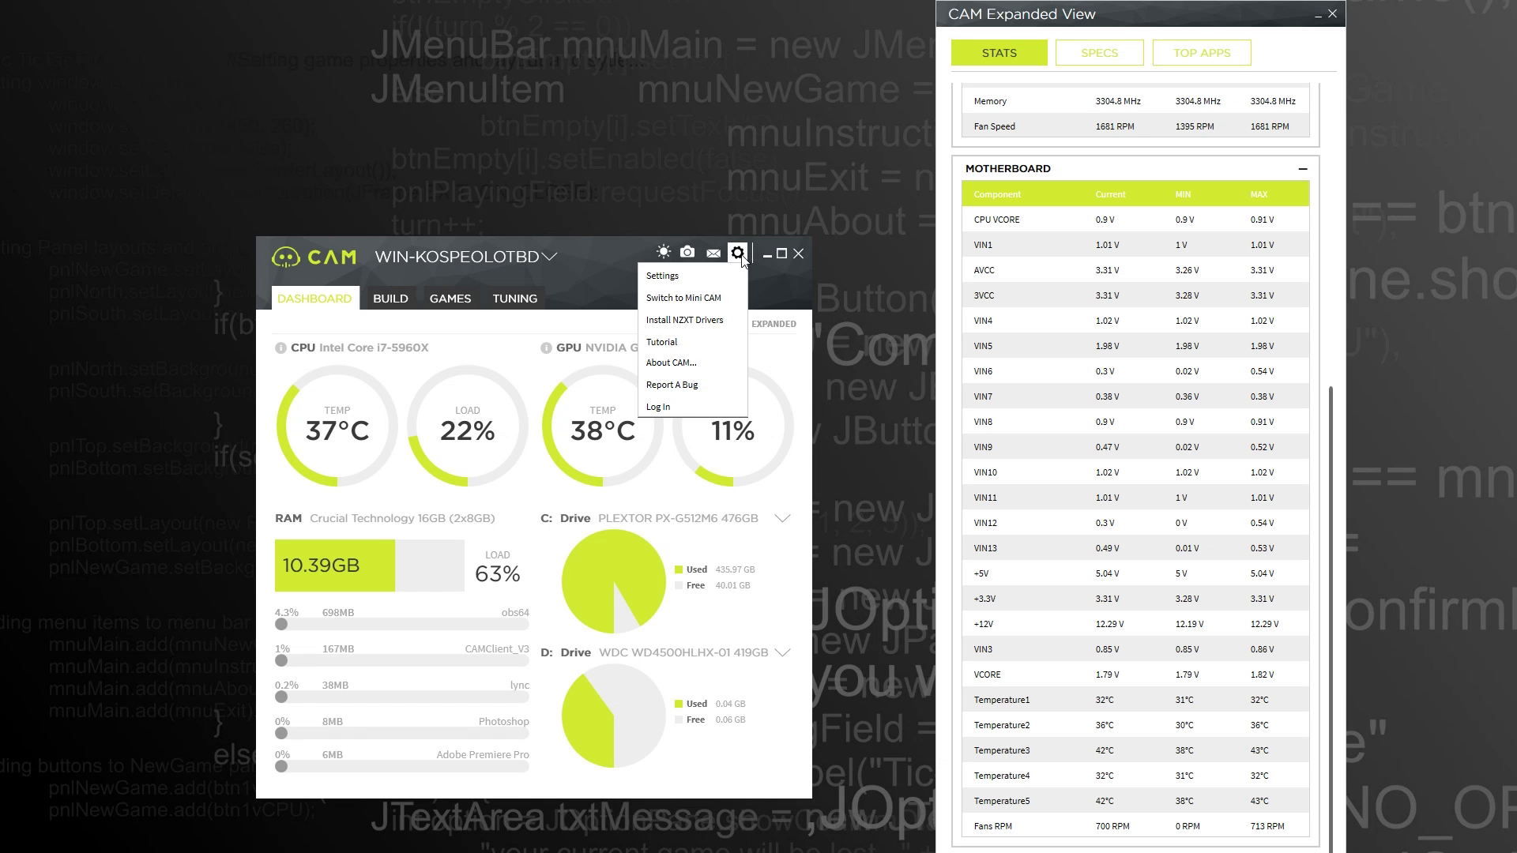
pyautogui.click(694, 329)
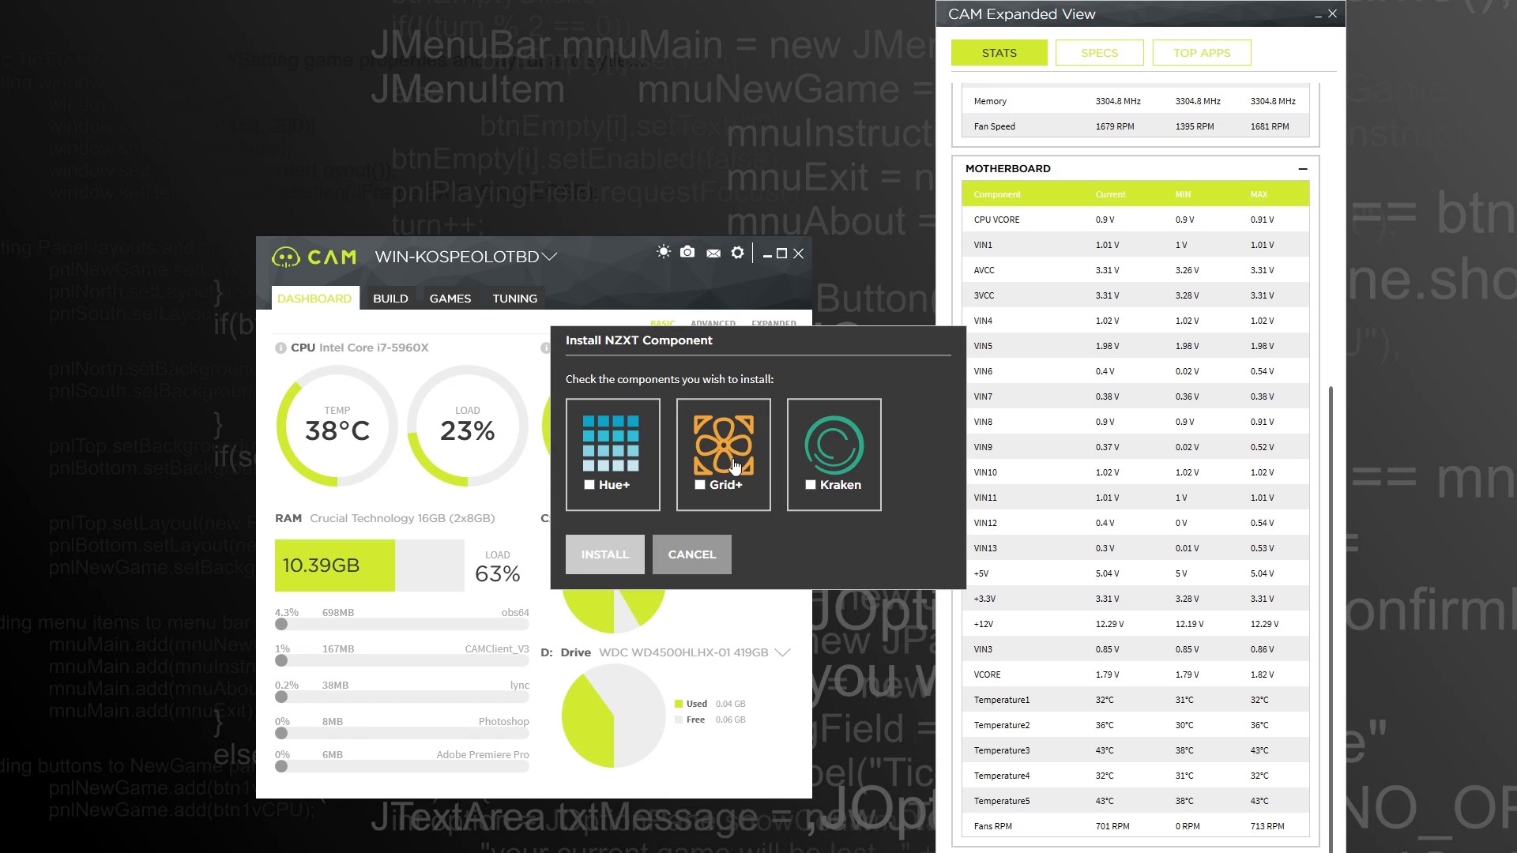
pyautogui.click(590, 485)
pyautogui.click(811, 486)
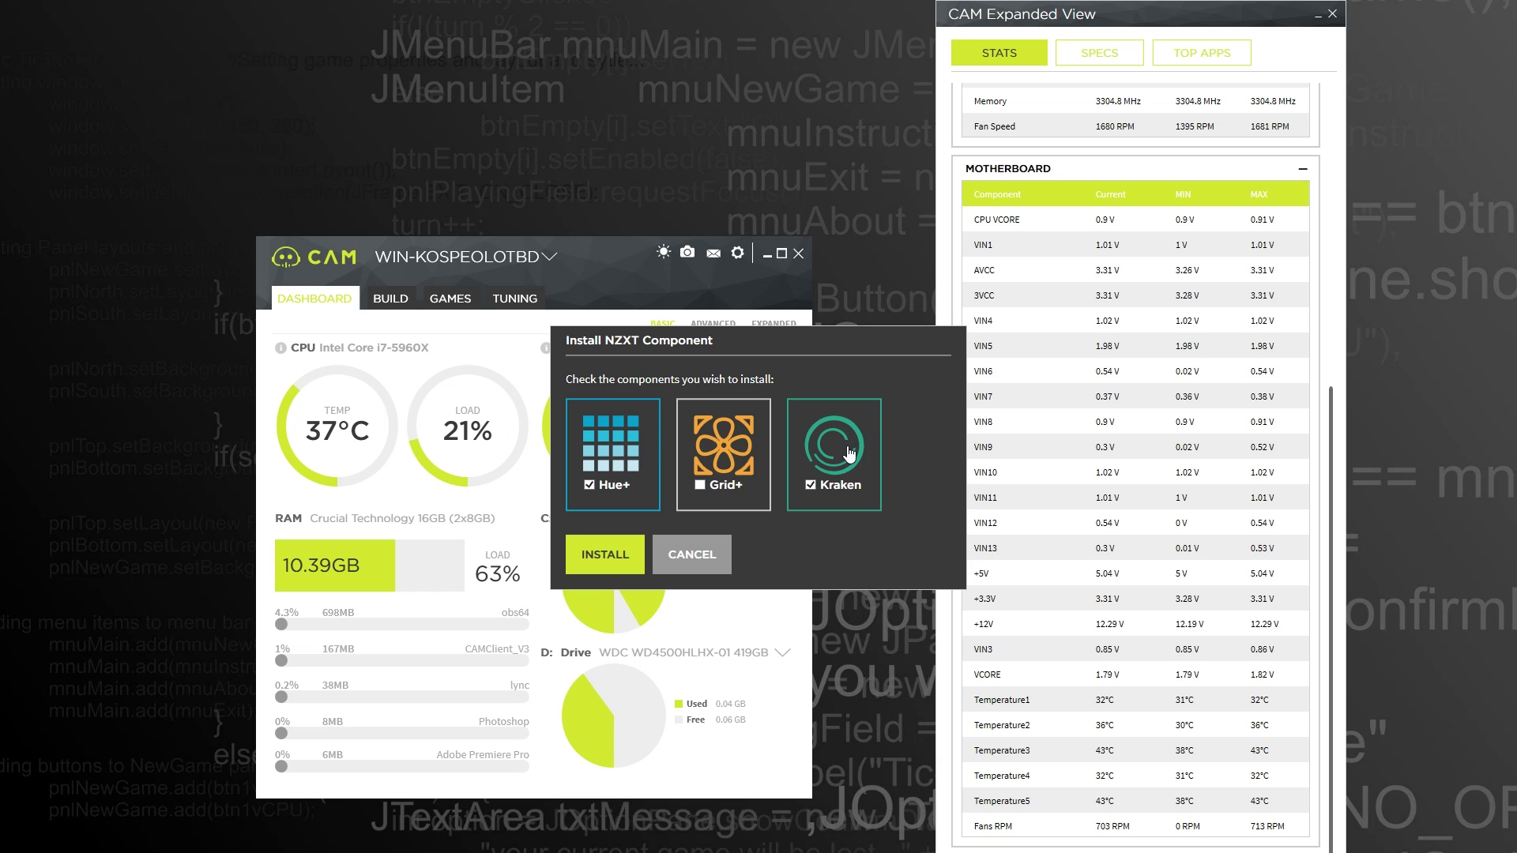
pyautogui.click(589, 556)
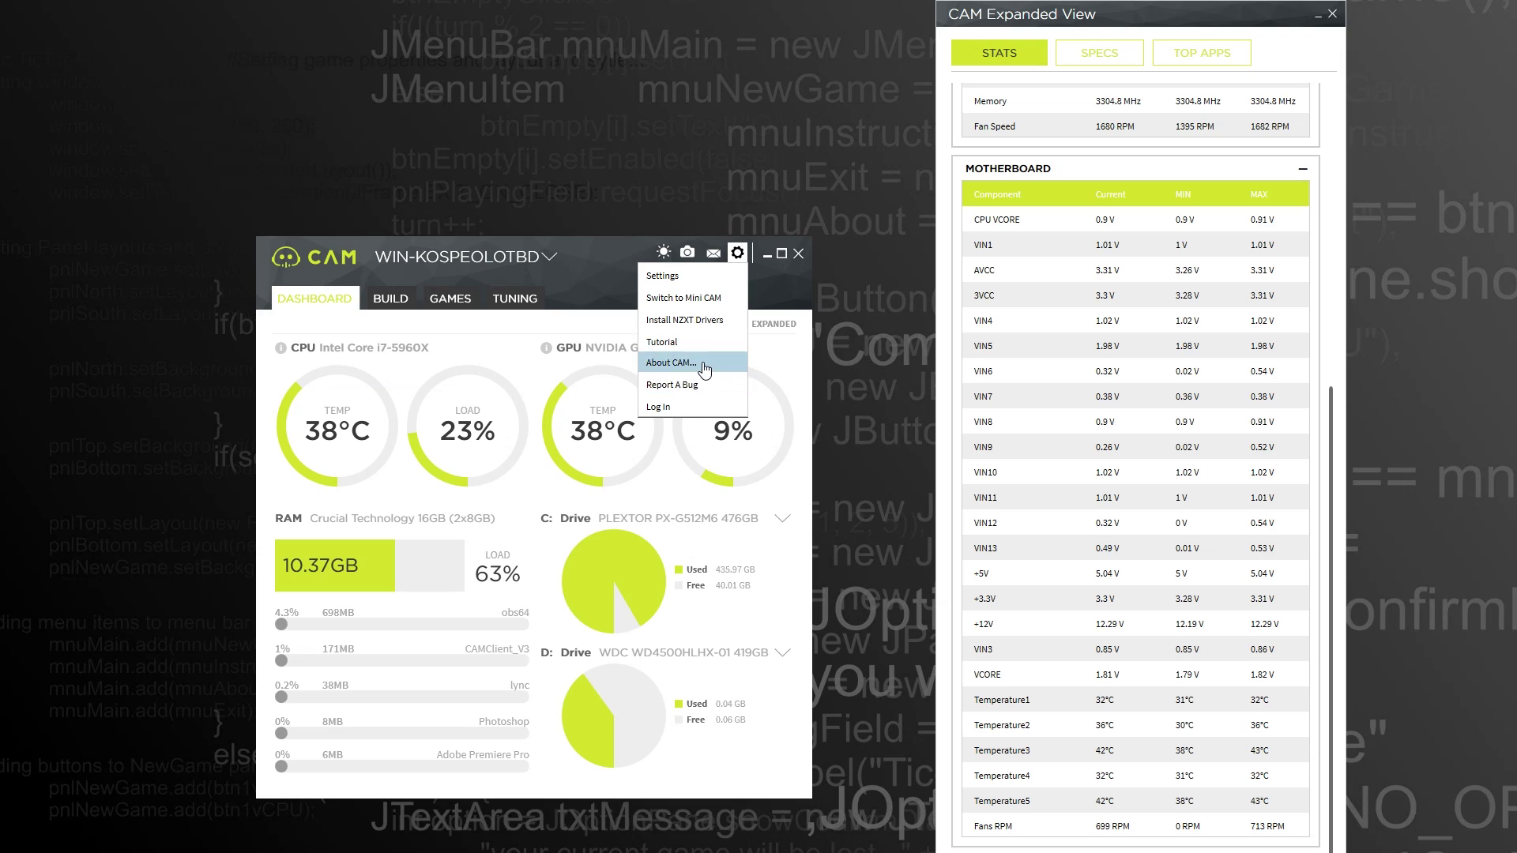
# Try Mini CAM, move the widget up and left, then restore the full window.
pyautogui.click(684, 298)
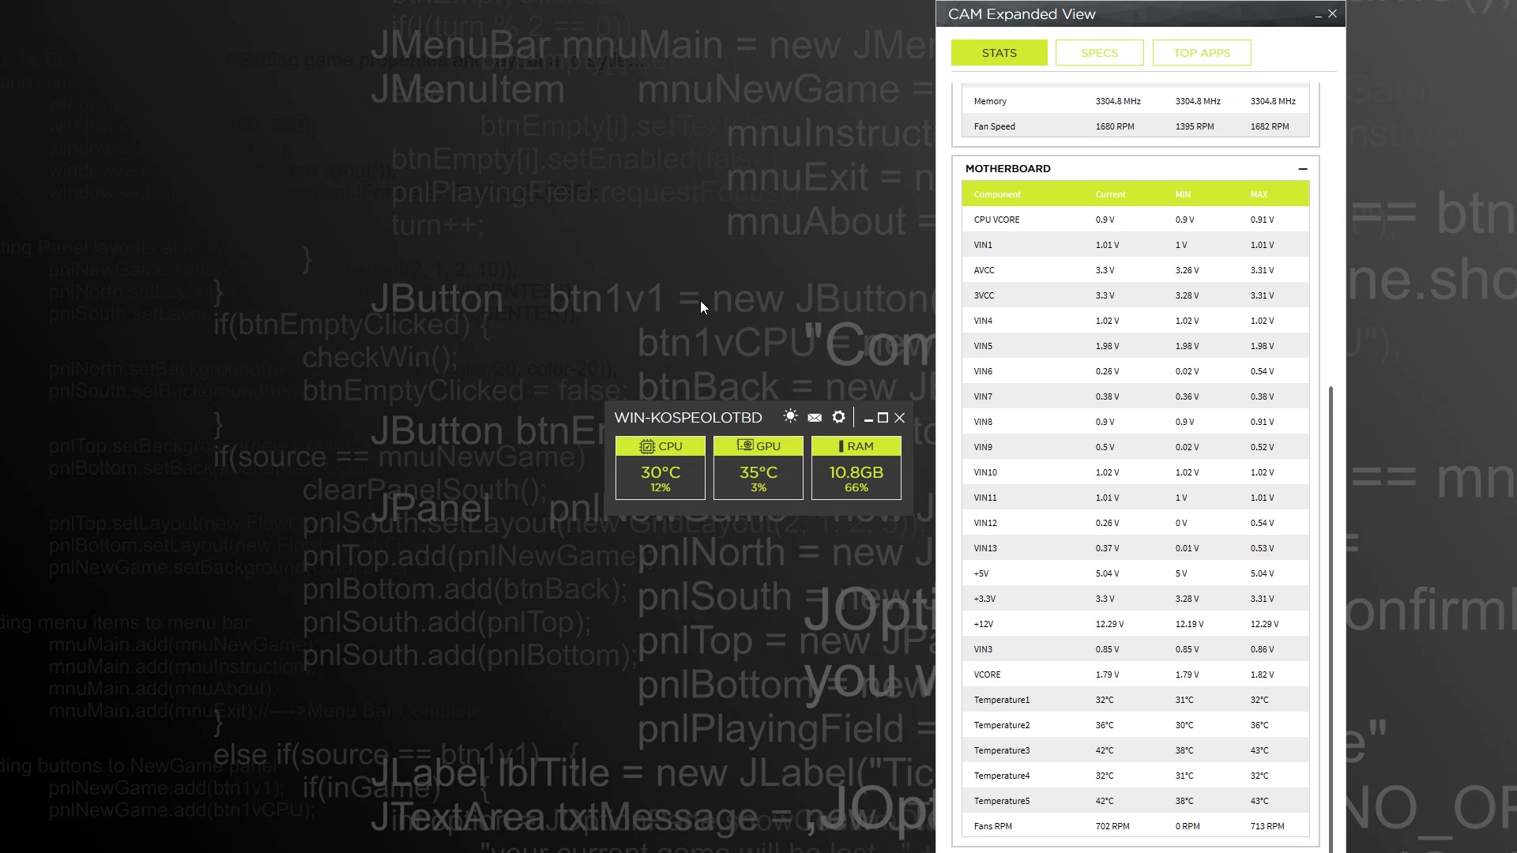
pyautogui.moveTo(723, 412); pyautogui.dragTo(504, 324)
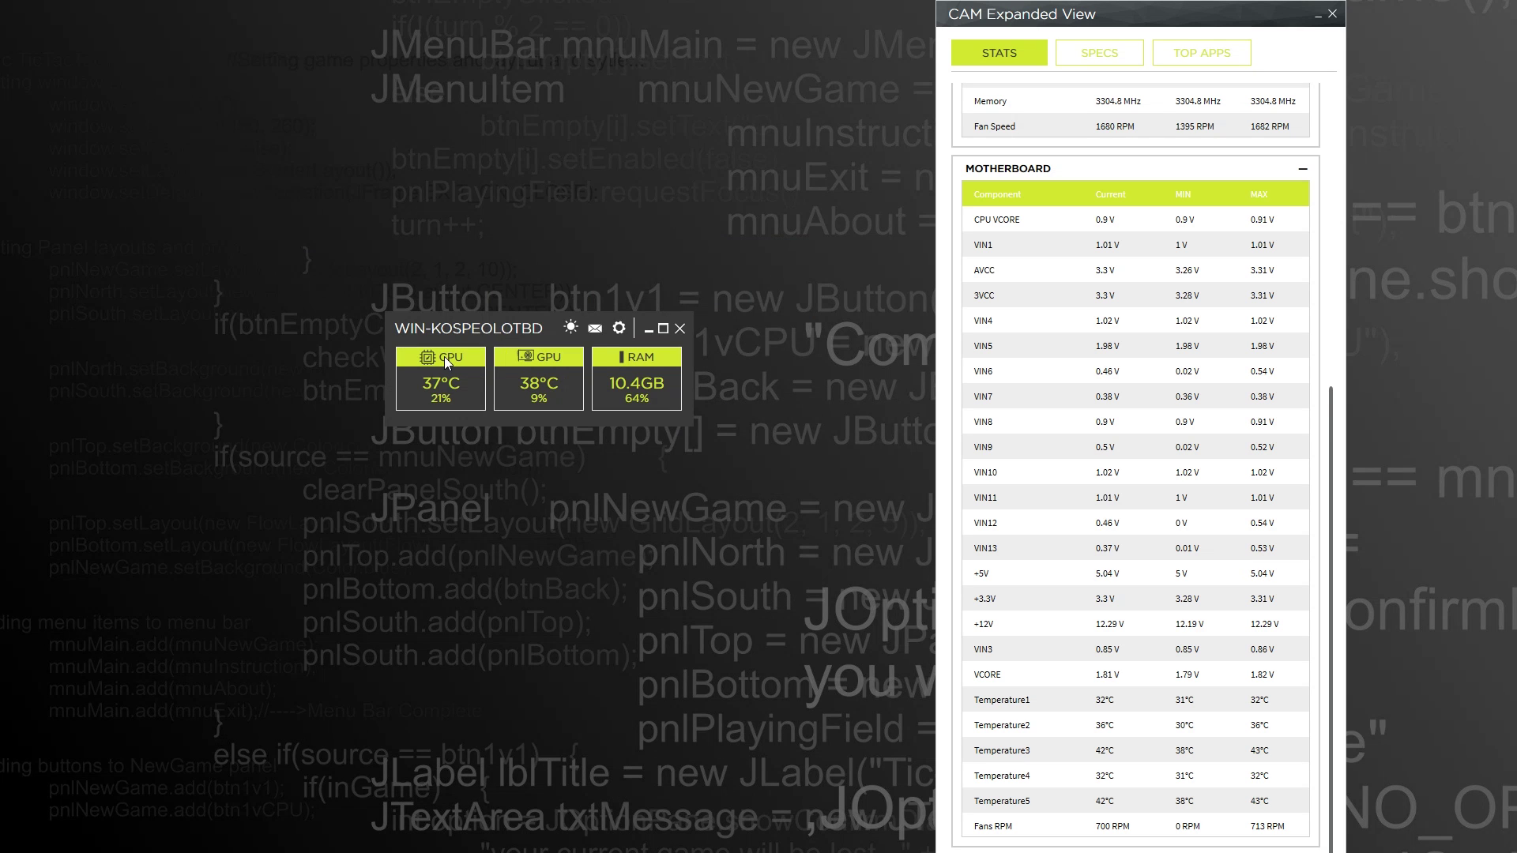
pyautogui.click(528, 357)
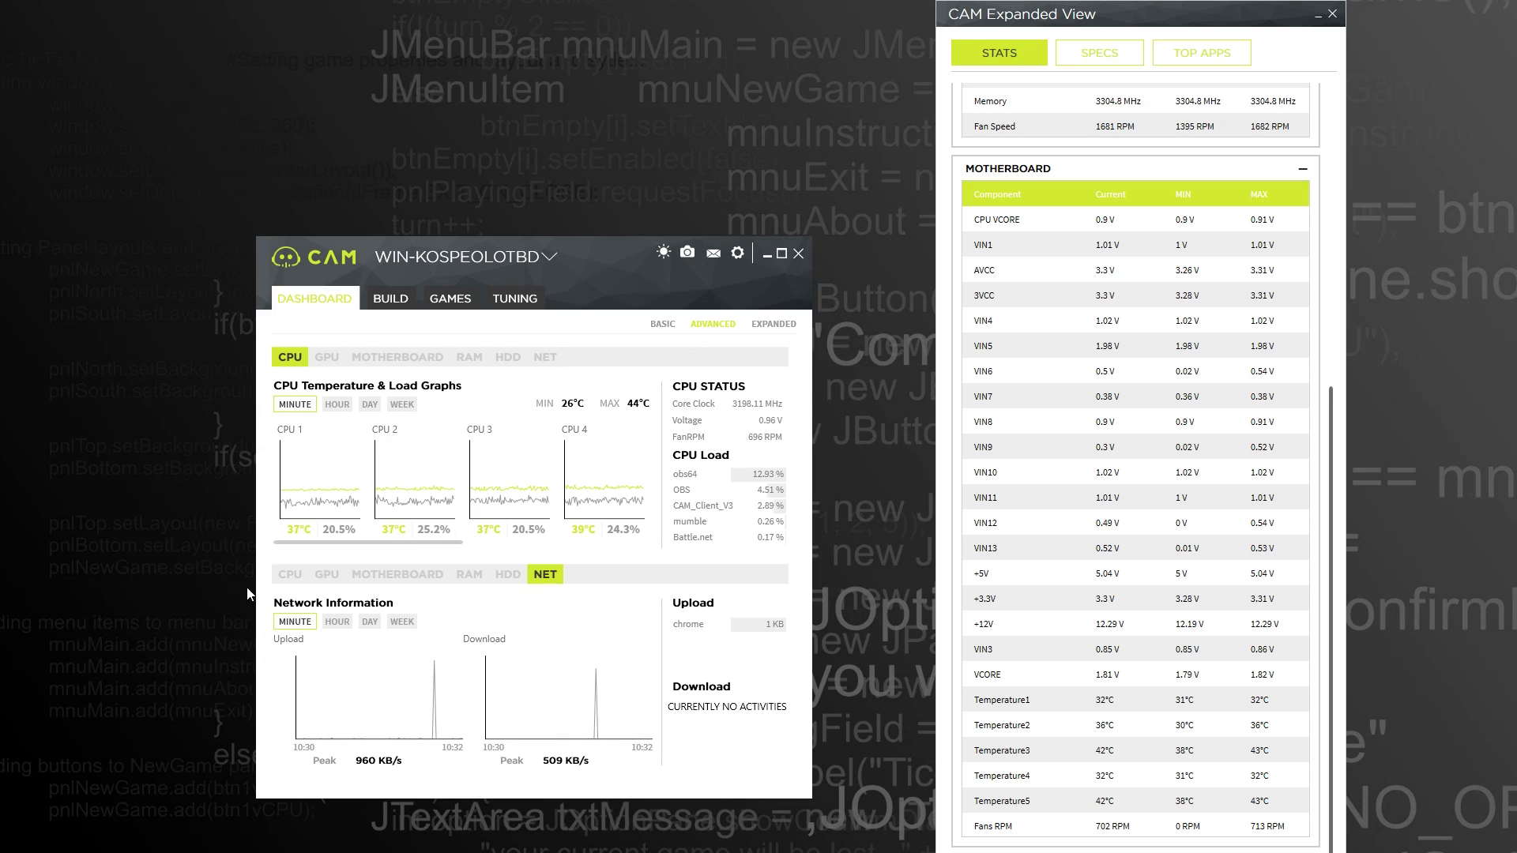
# Show GPU graphs and motherboard voltage tables, then collapse CAM into the Mini CAM widget.
pyautogui.click(291, 575)
pyautogui.click(327, 574)
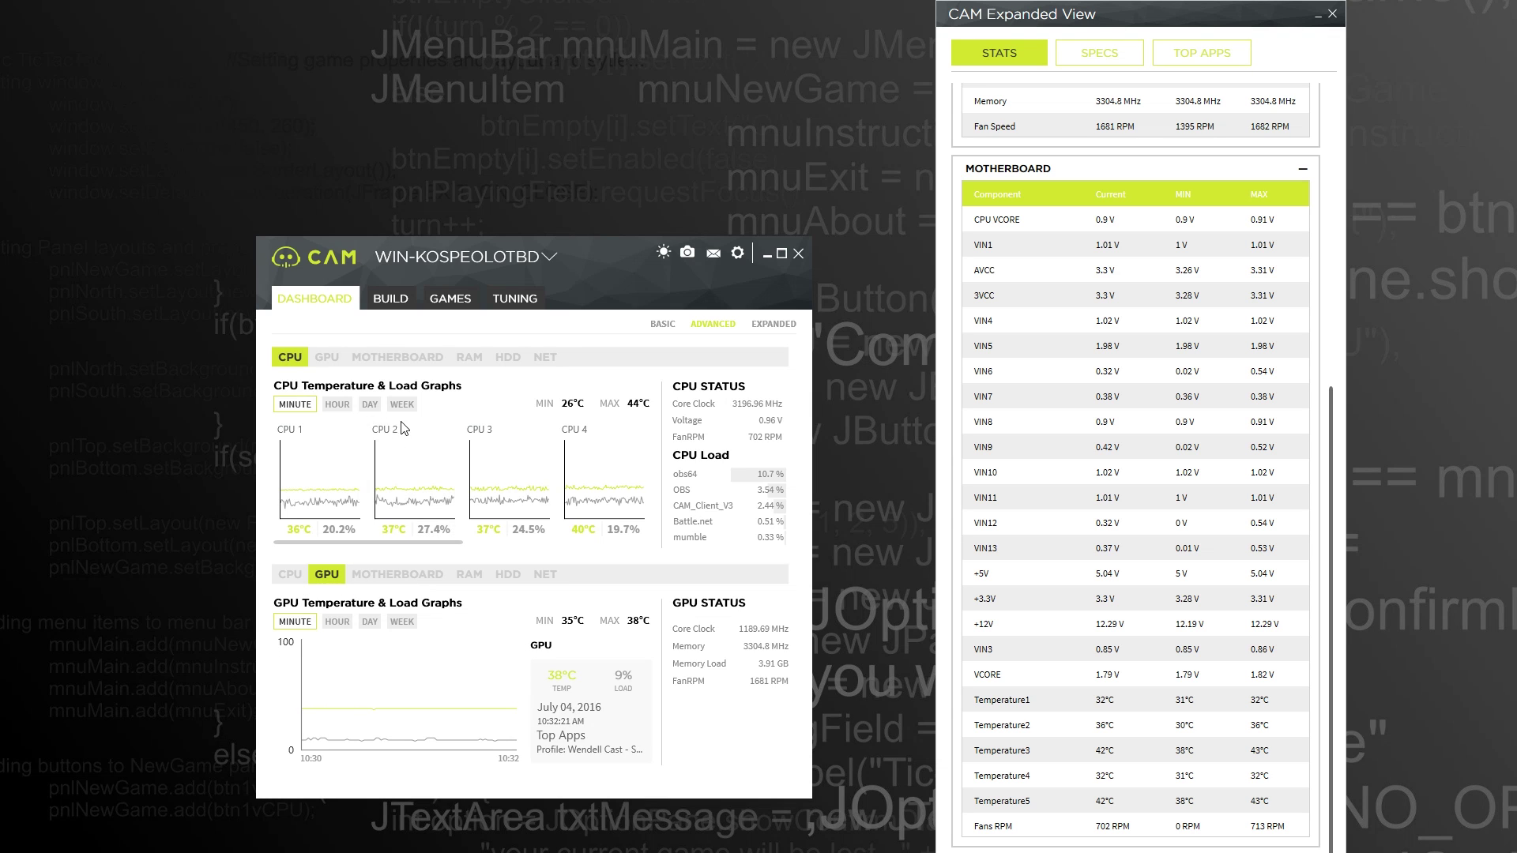
pyautogui.click(400, 357)
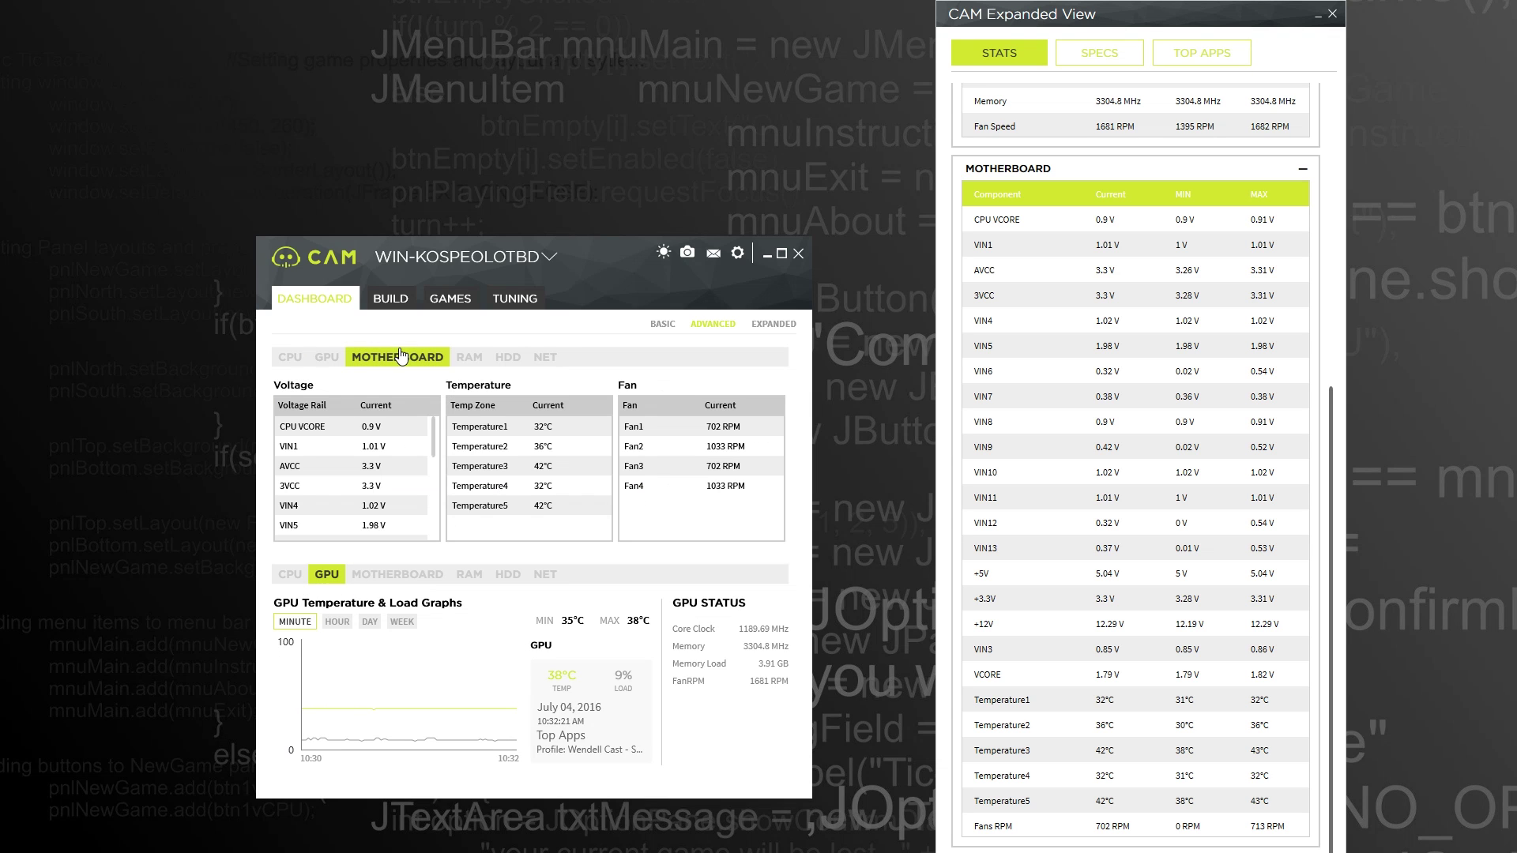
pyautogui.click(738, 255)
pyautogui.click(695, 292)
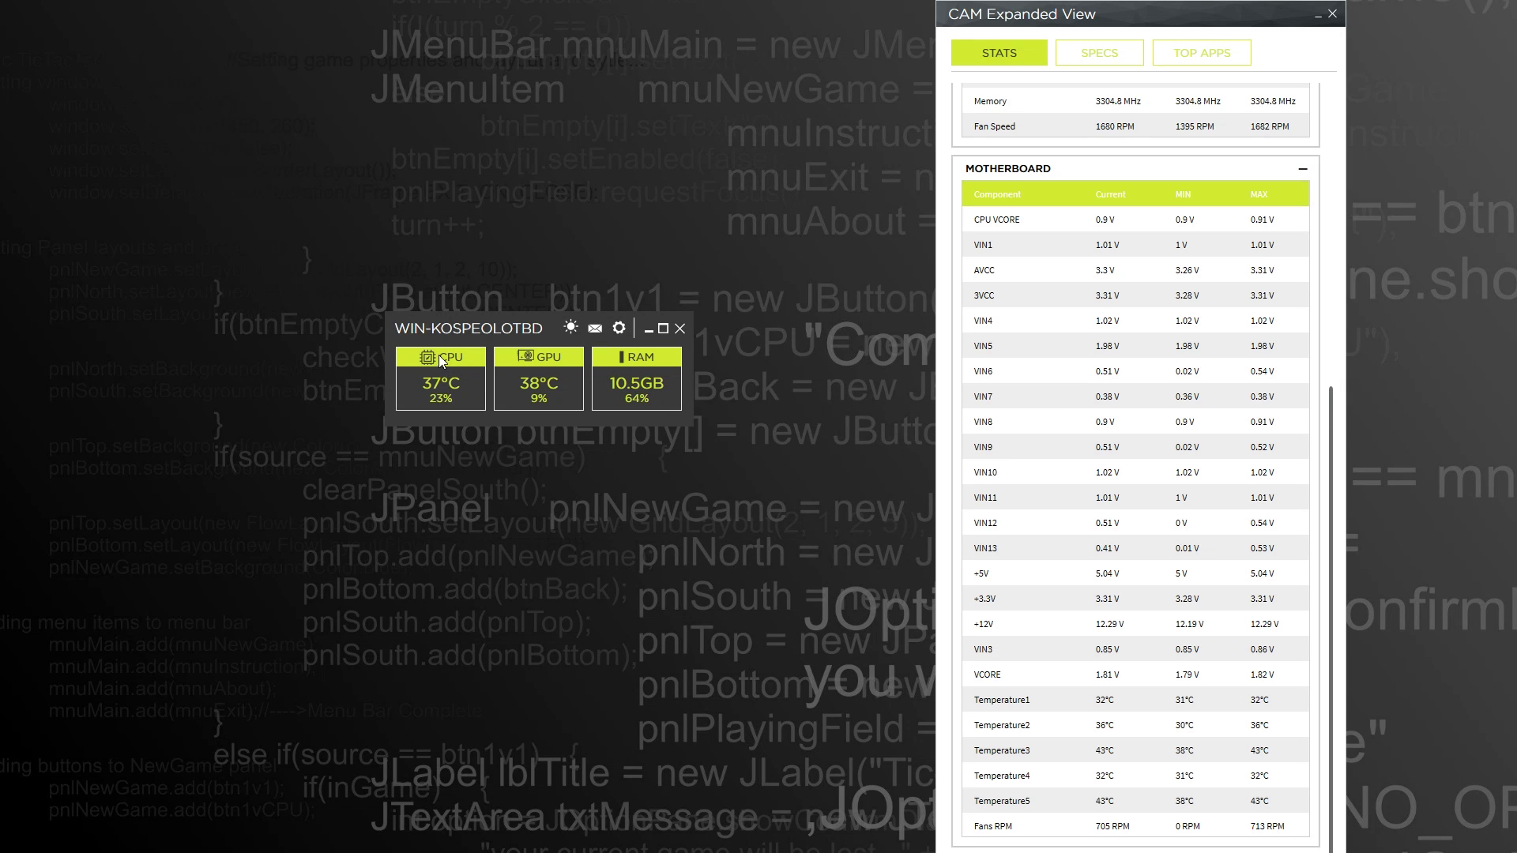
# Open CAM Settings, move the window left, and show the General page.
pyautogui.click(620, 329)
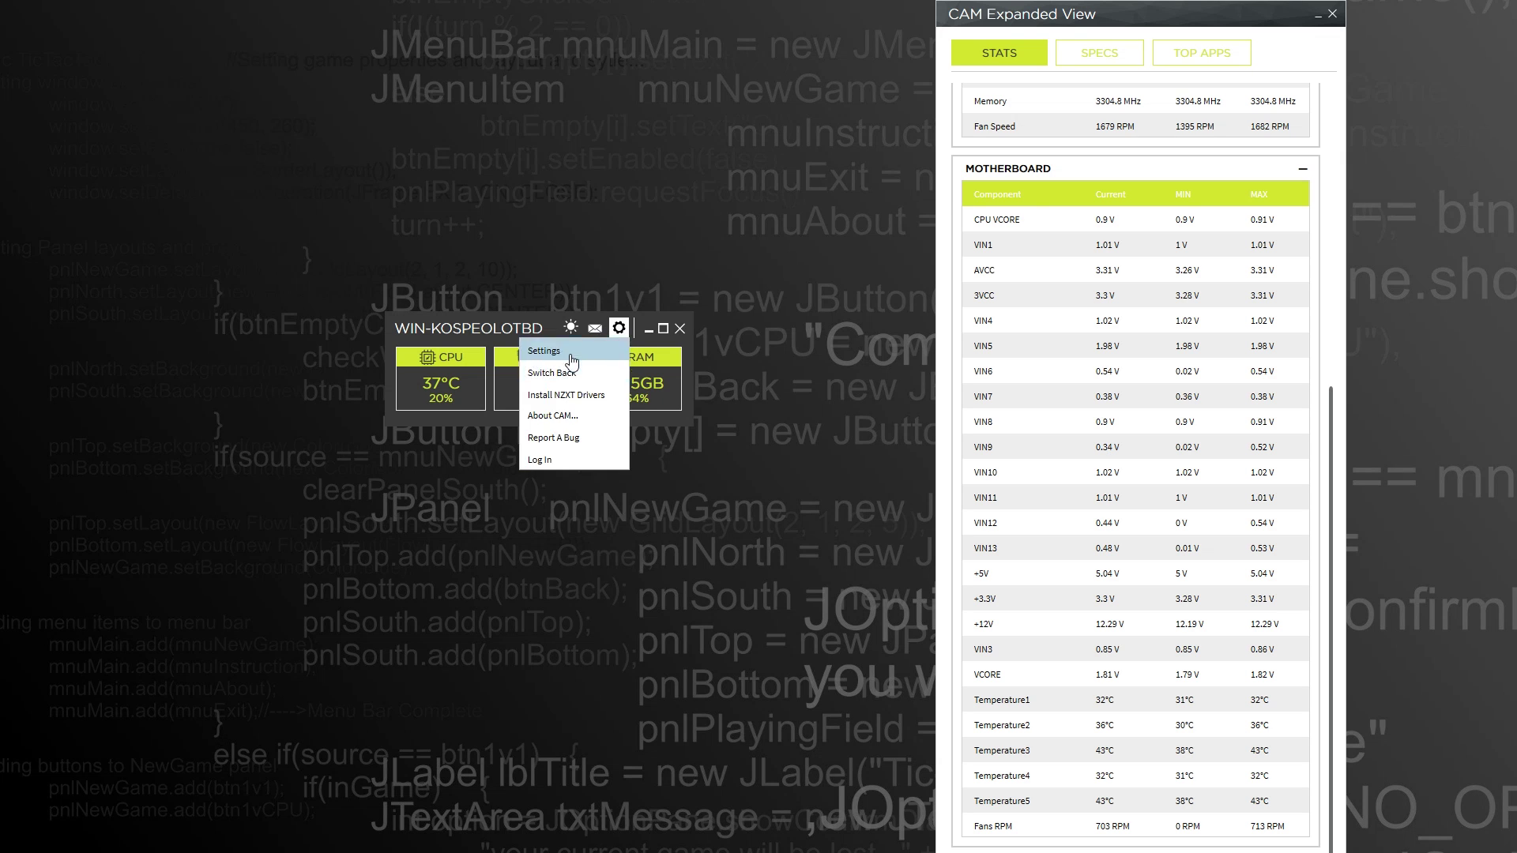
pyautogui.click(595, 351)
pyautogui.moveTo(708, 147); pyautogui.dragTo(468, 175)
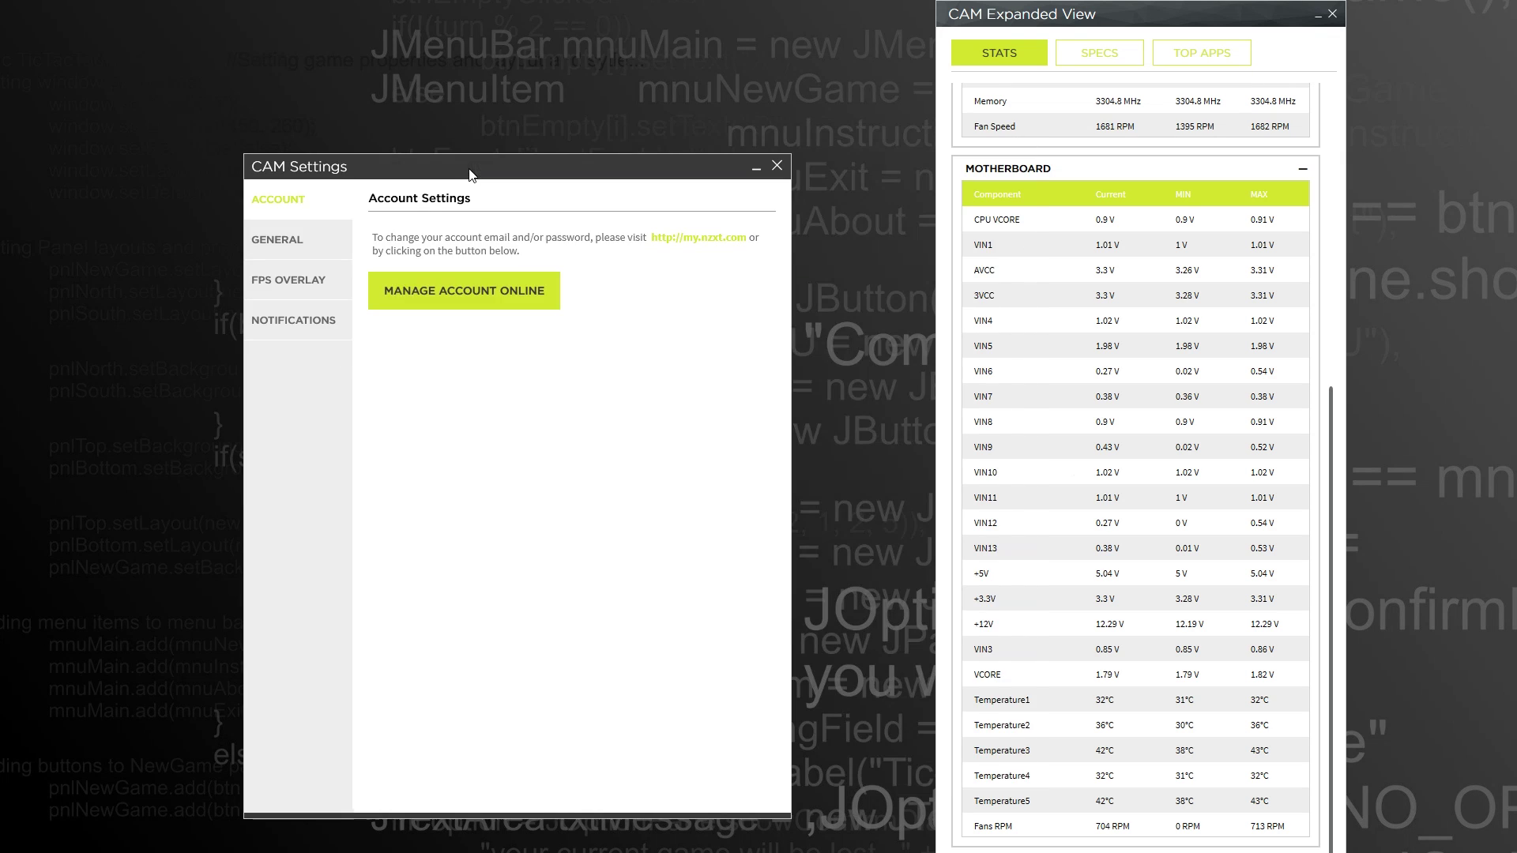
pyautogui.click(291, 244)
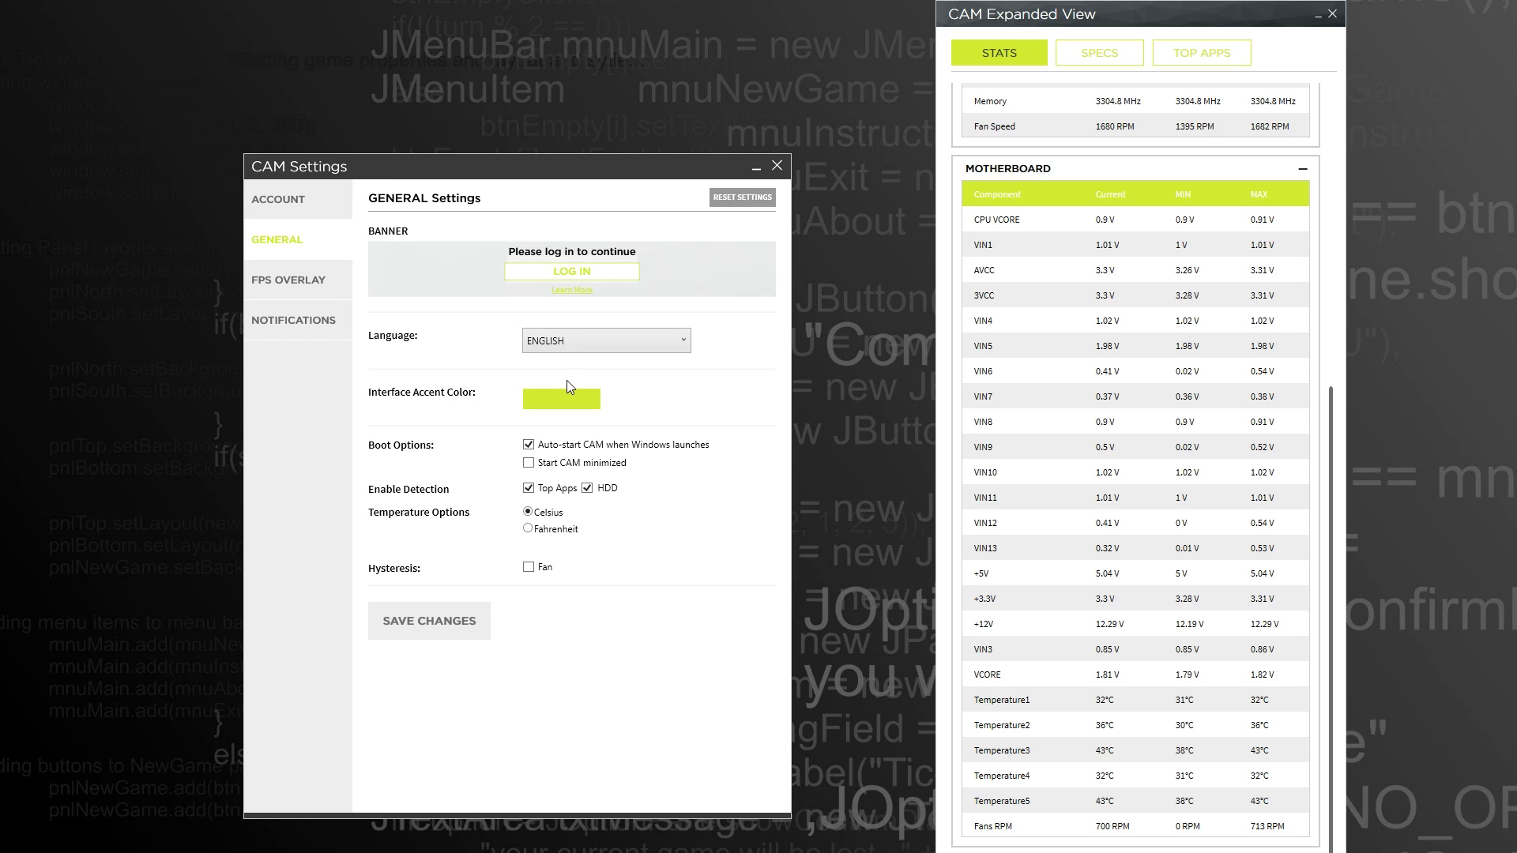
# Set the Interface Accent Color to a bright green, then change it to orange.
pyautogui.click(571, 403)
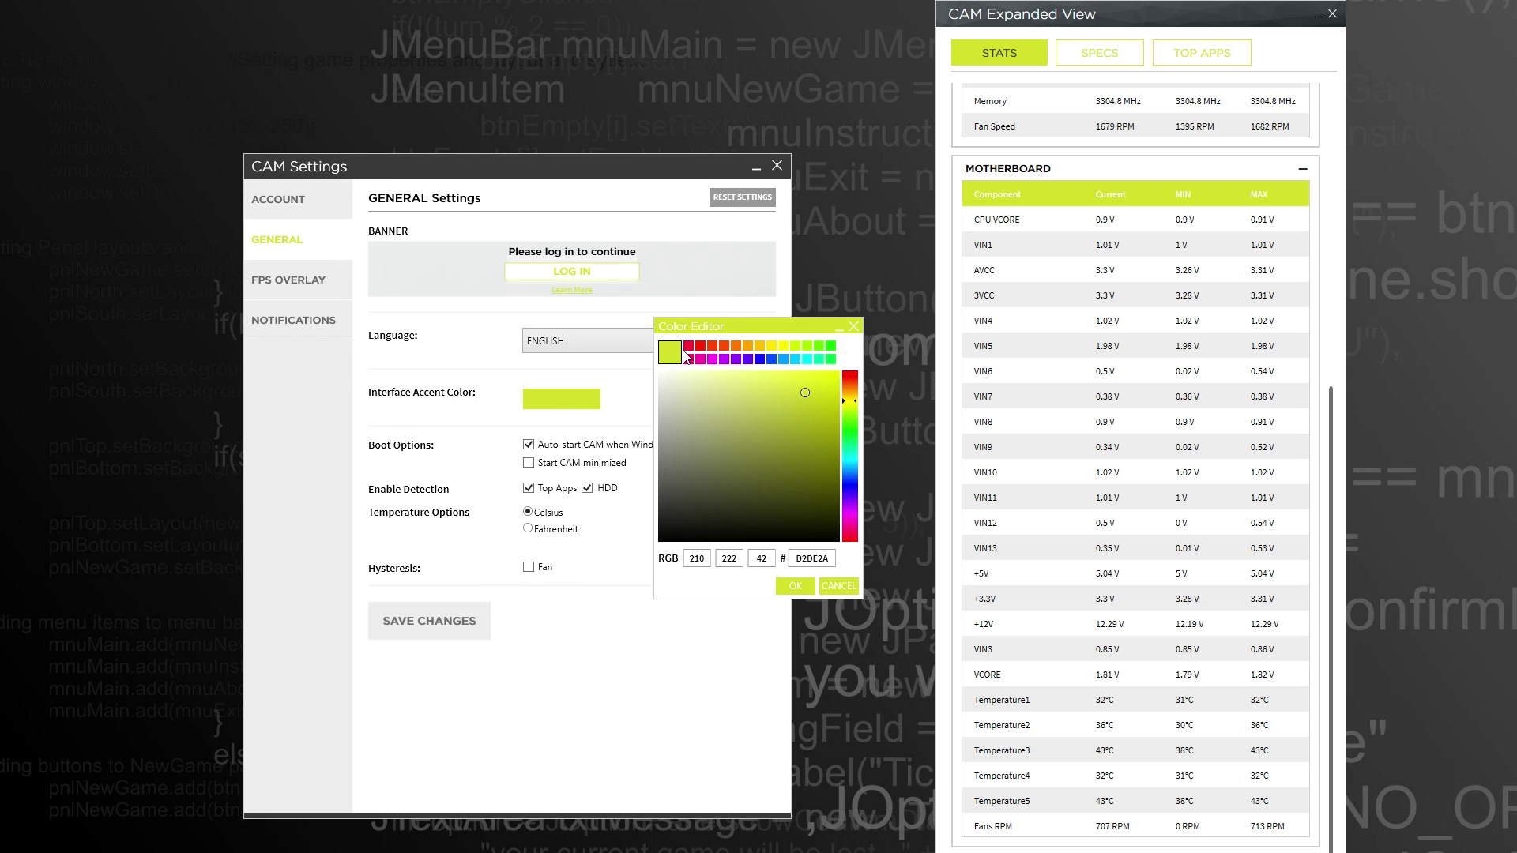
pyautogui.click(853, 425)
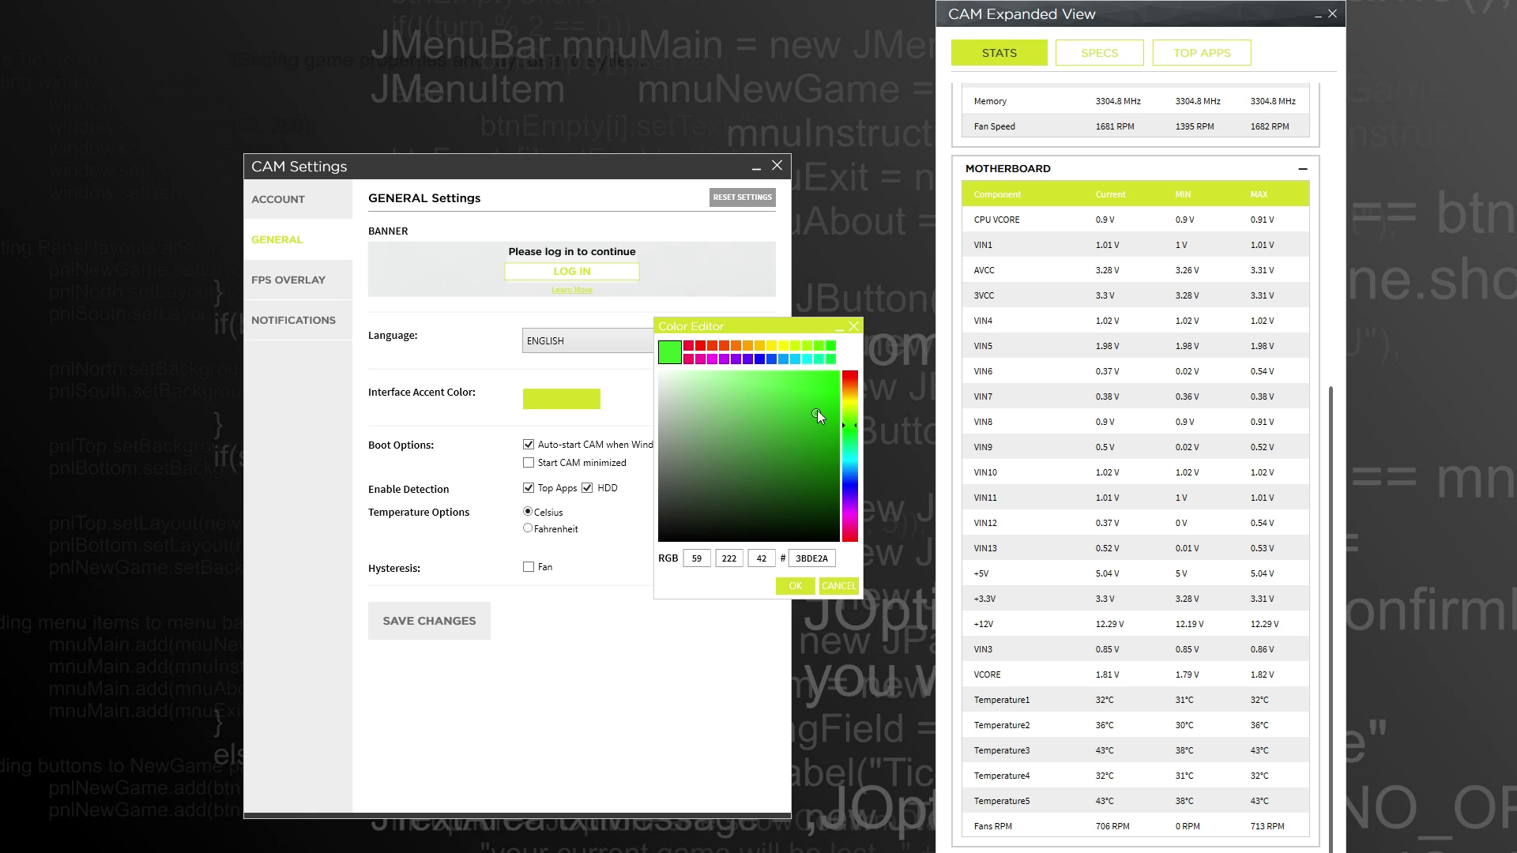
pyautogui.moveTo(837, 374); pyautogui.dragTo(857, 375)
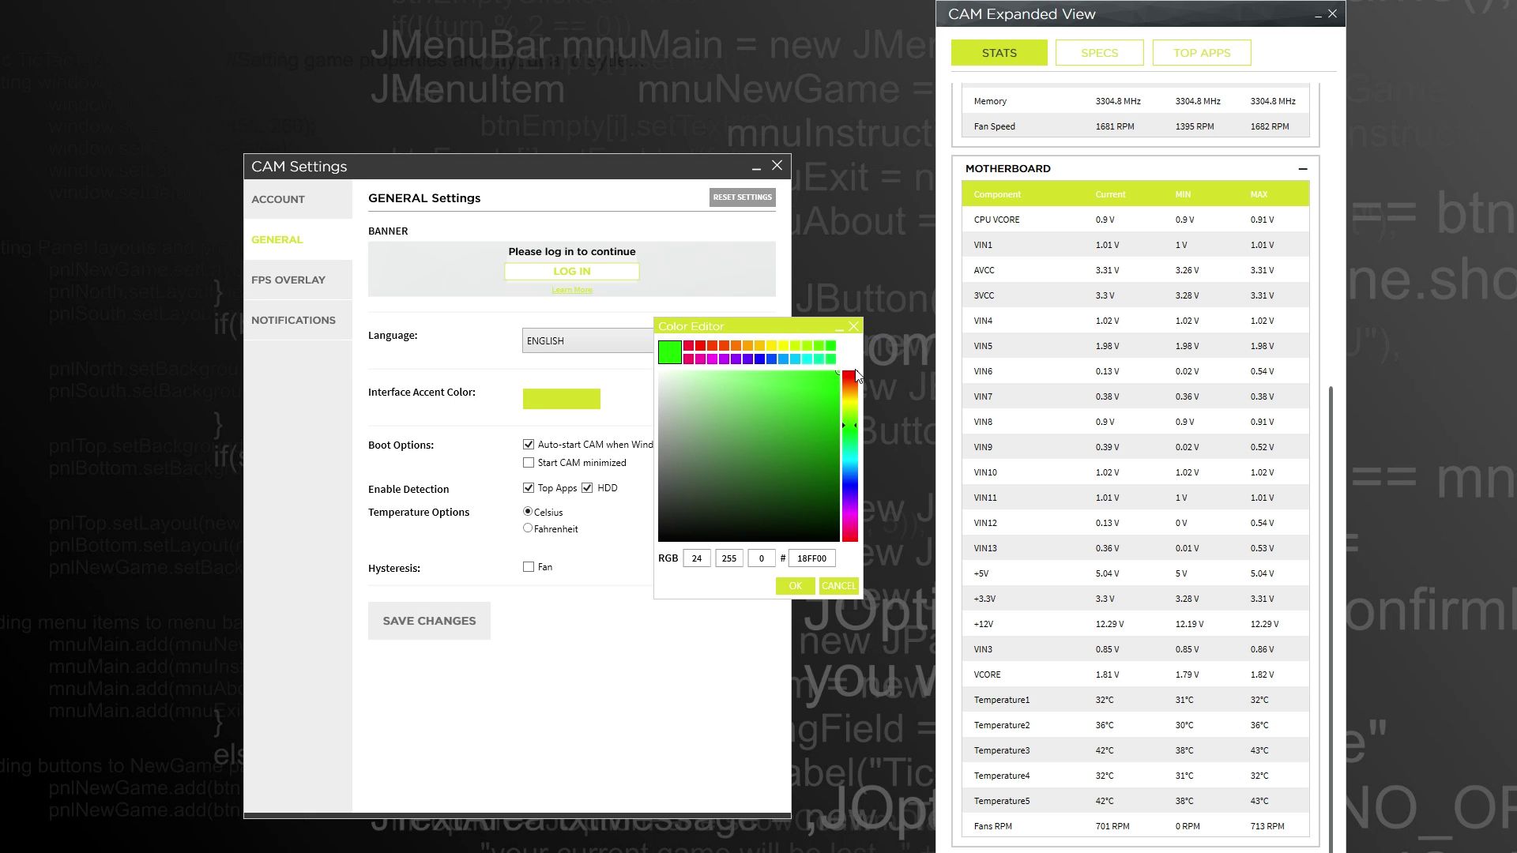
pyautogui.click(796, 587)
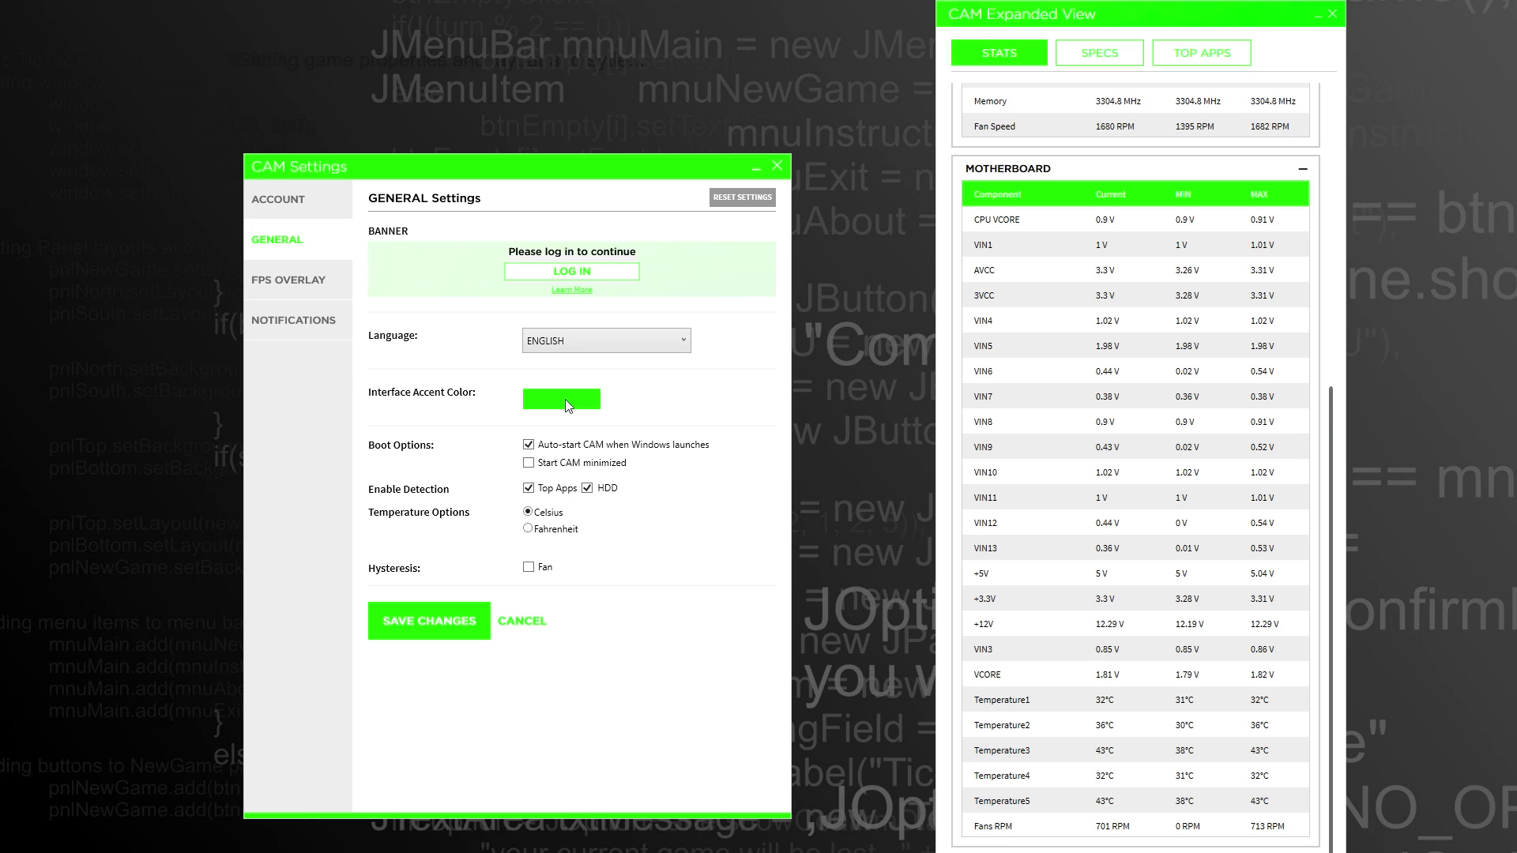
pyautogui.click(566, 400)
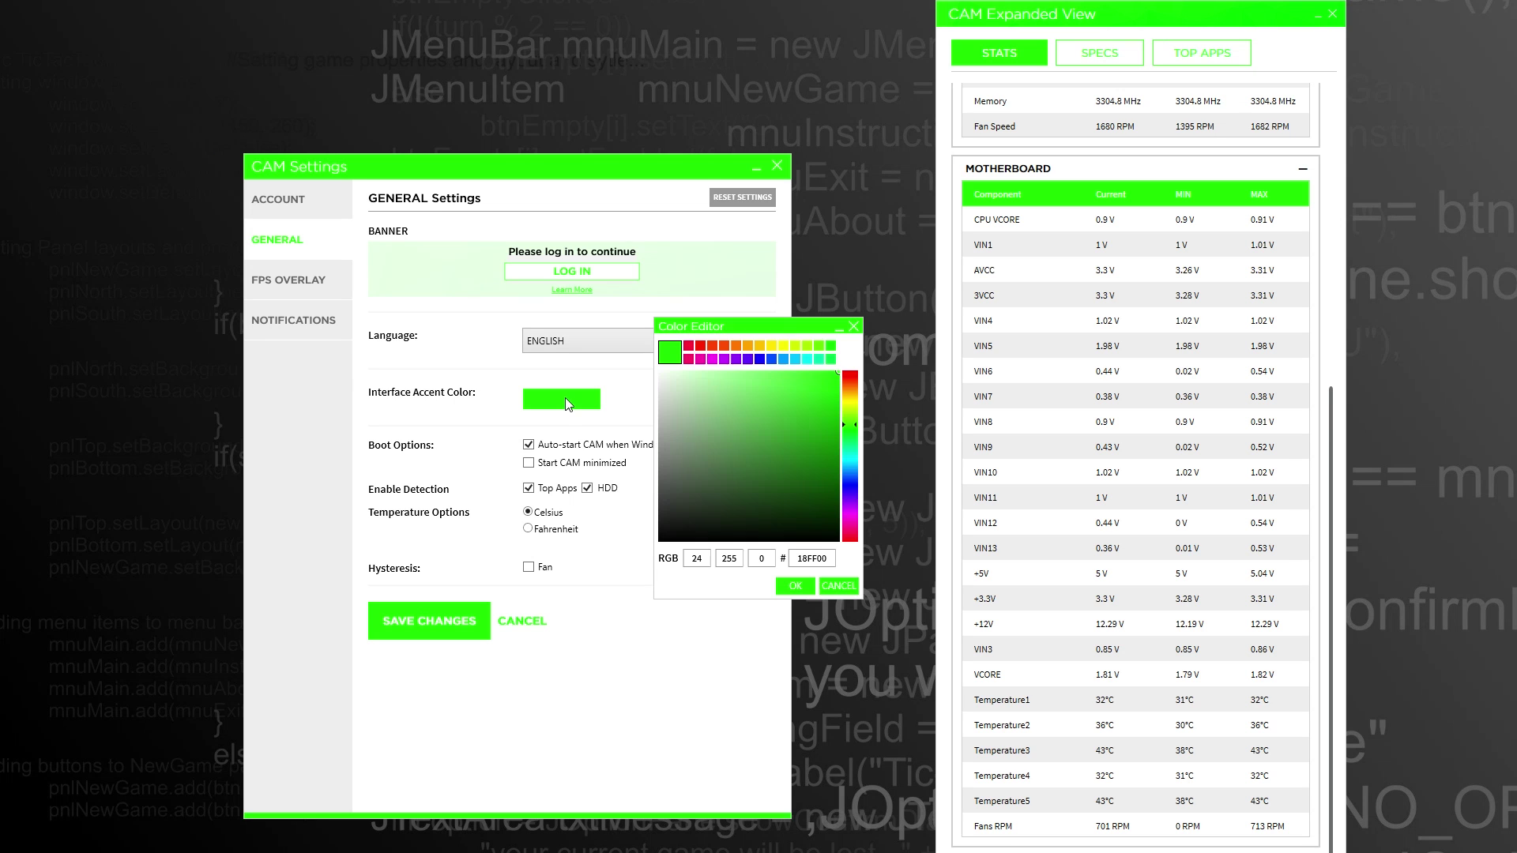
pyautogui.click(736, 346)
pyautogui.click(794, 587)
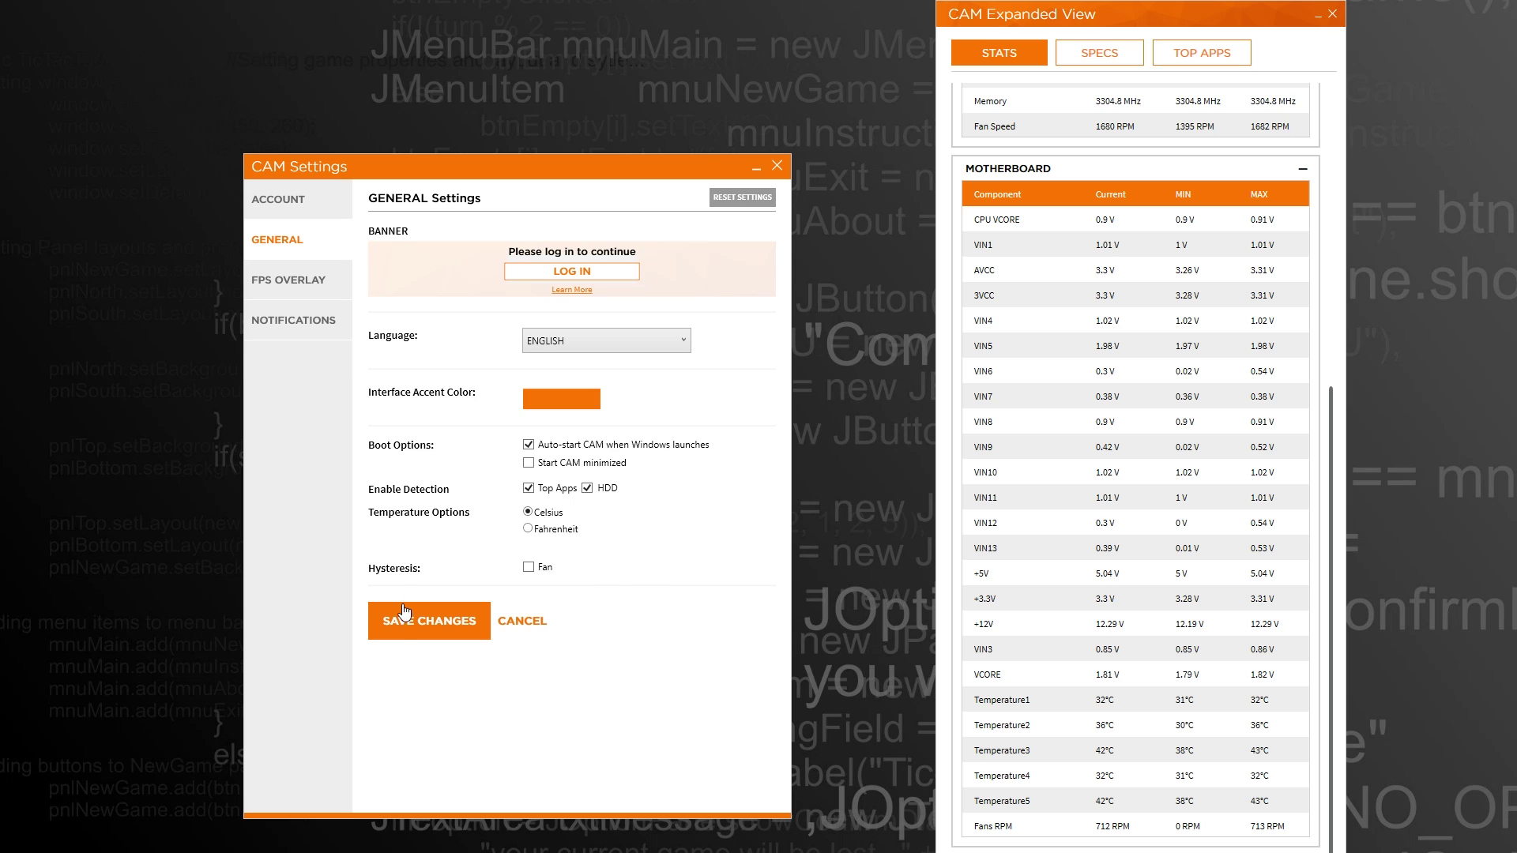
# Show the FPS Overlay settings page in CAM Settings.
pyautogui.click(304, 291)
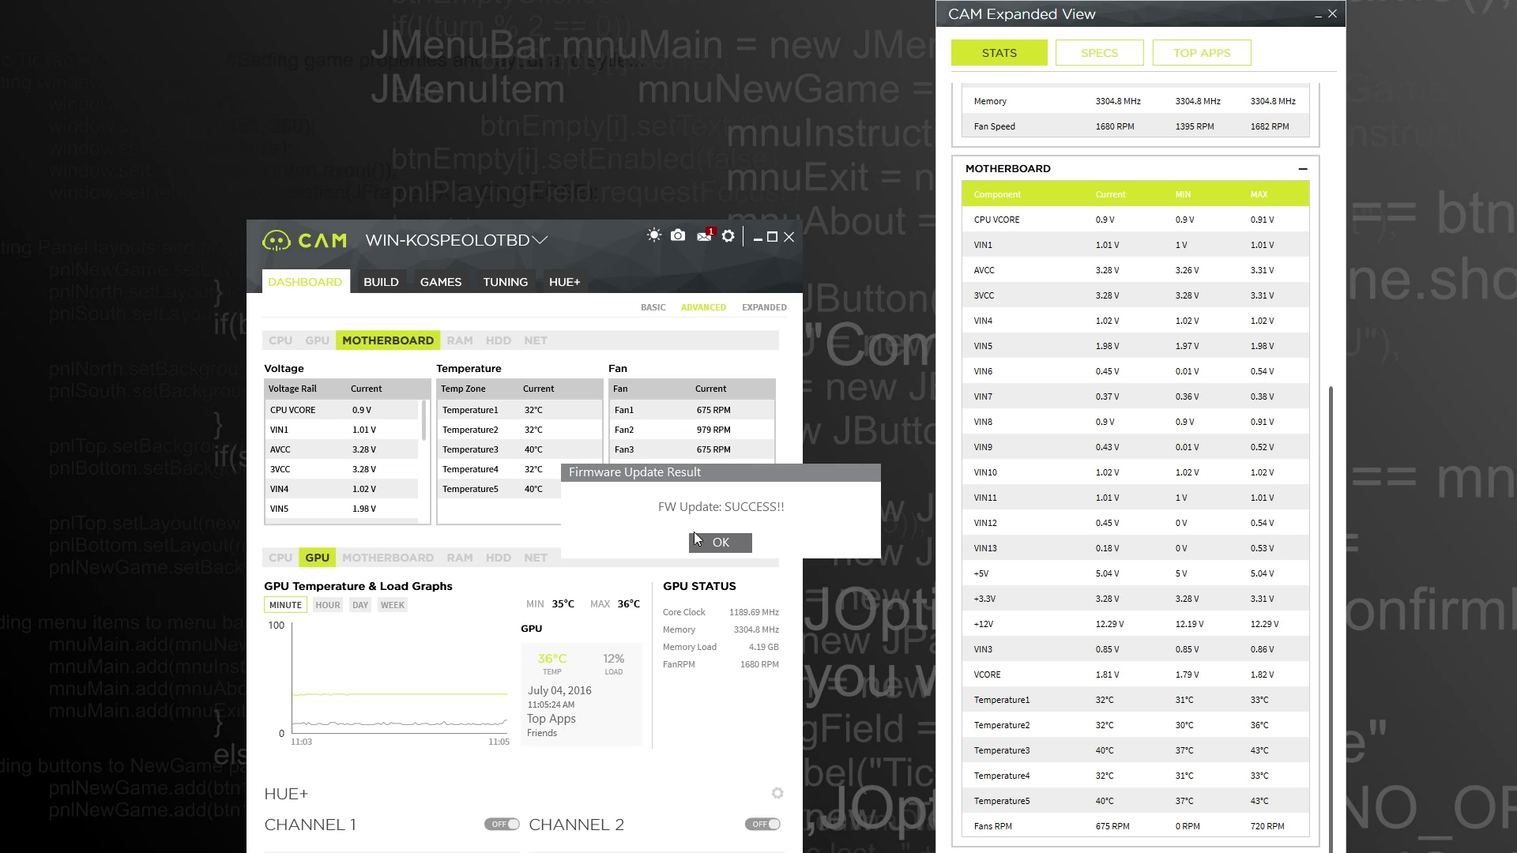
# Dismiss the firmware update result and open the HUE+ LED configuration for both channels.
pyautogui.click(707, 541)
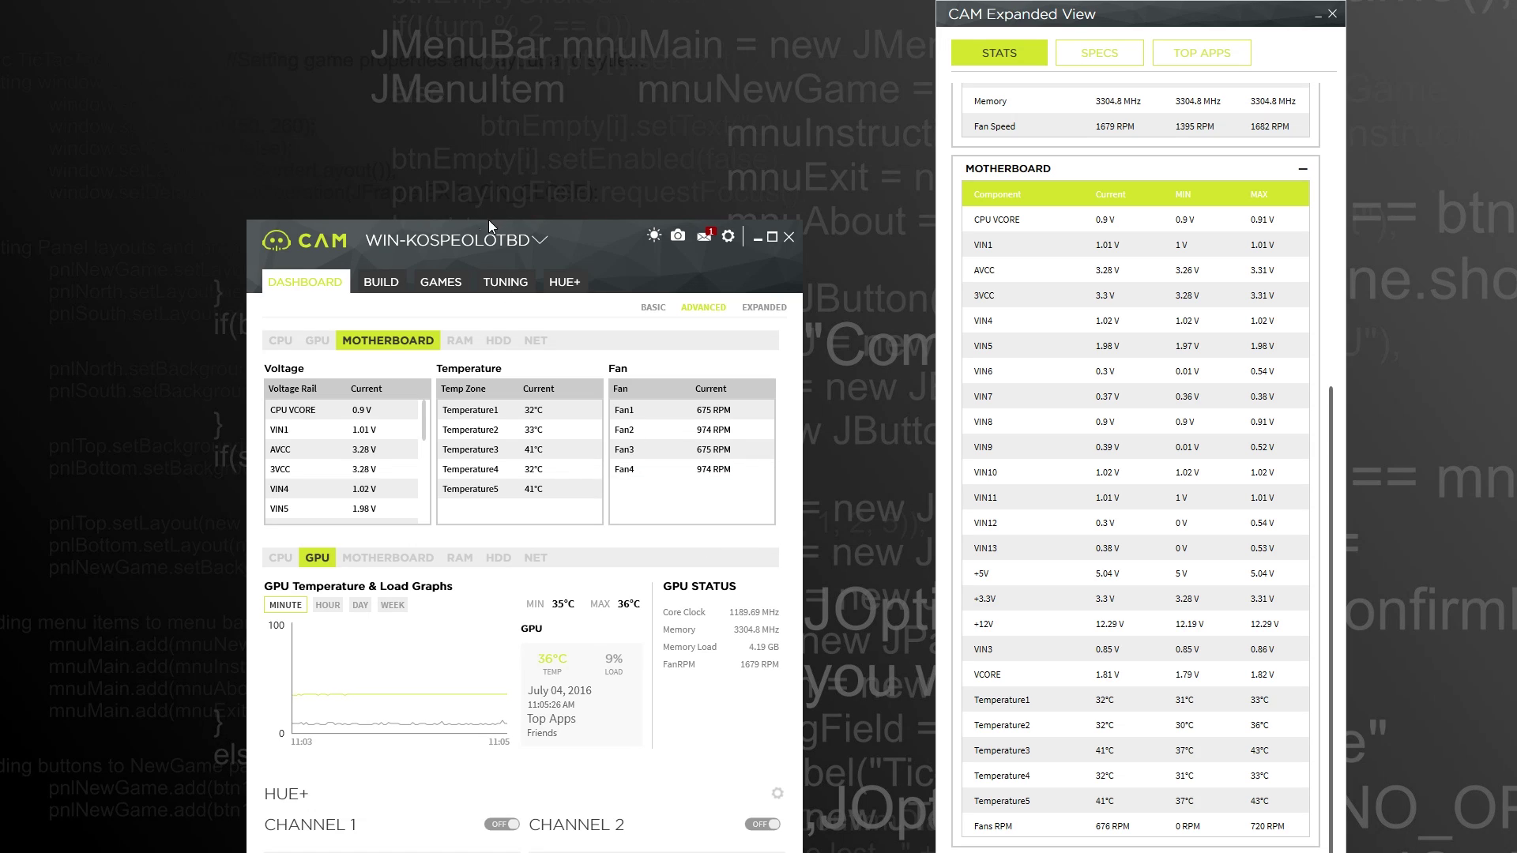
pyautogui.moveTo(576, 239); pyautogui.dragTo(548, 186)
pyautogui.click(534, 231)
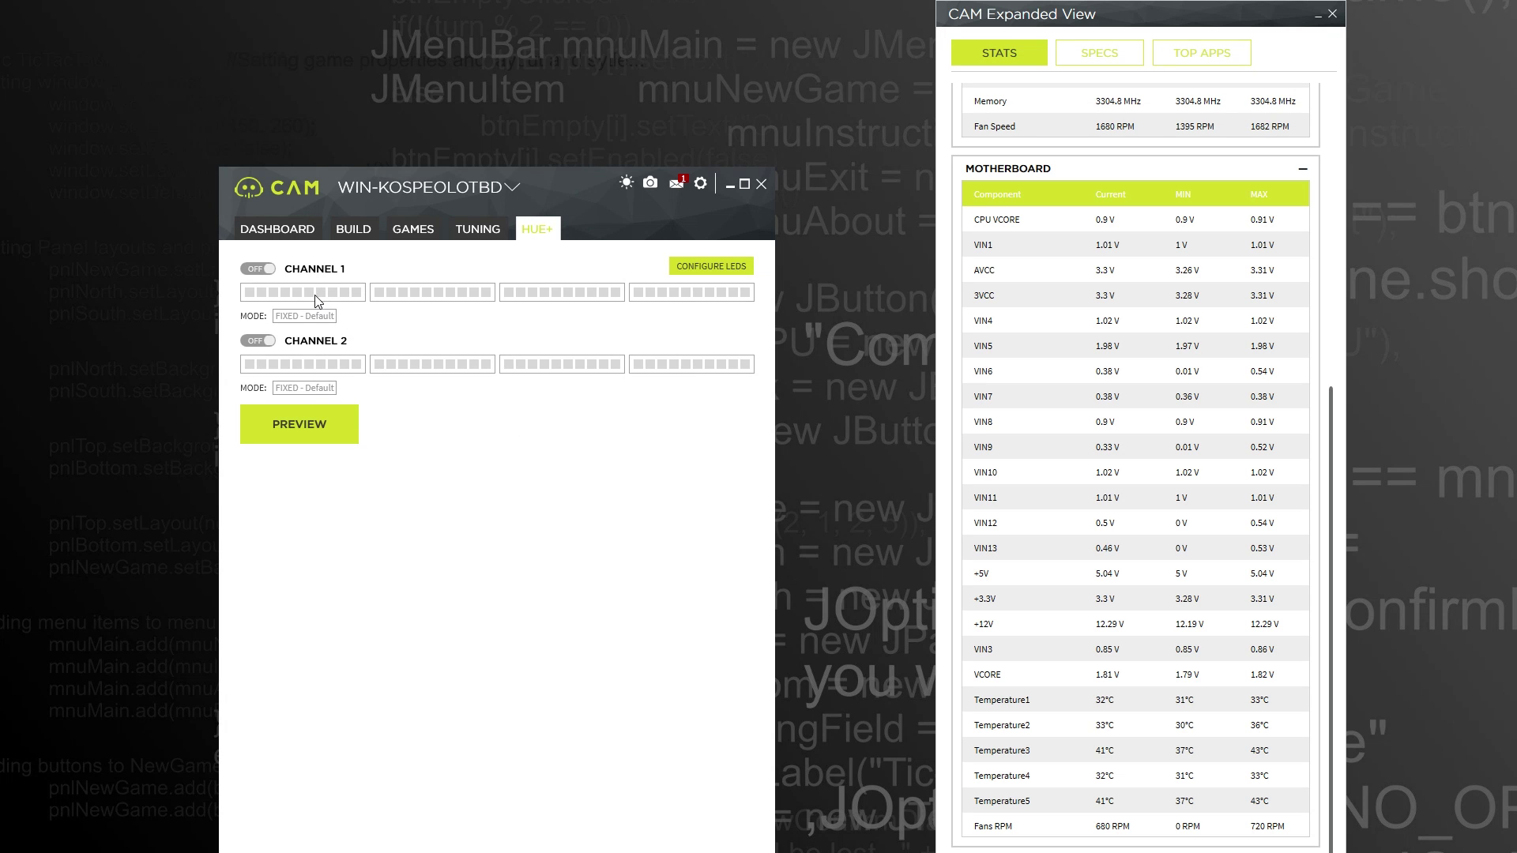
pyautogui.click(690, 268)
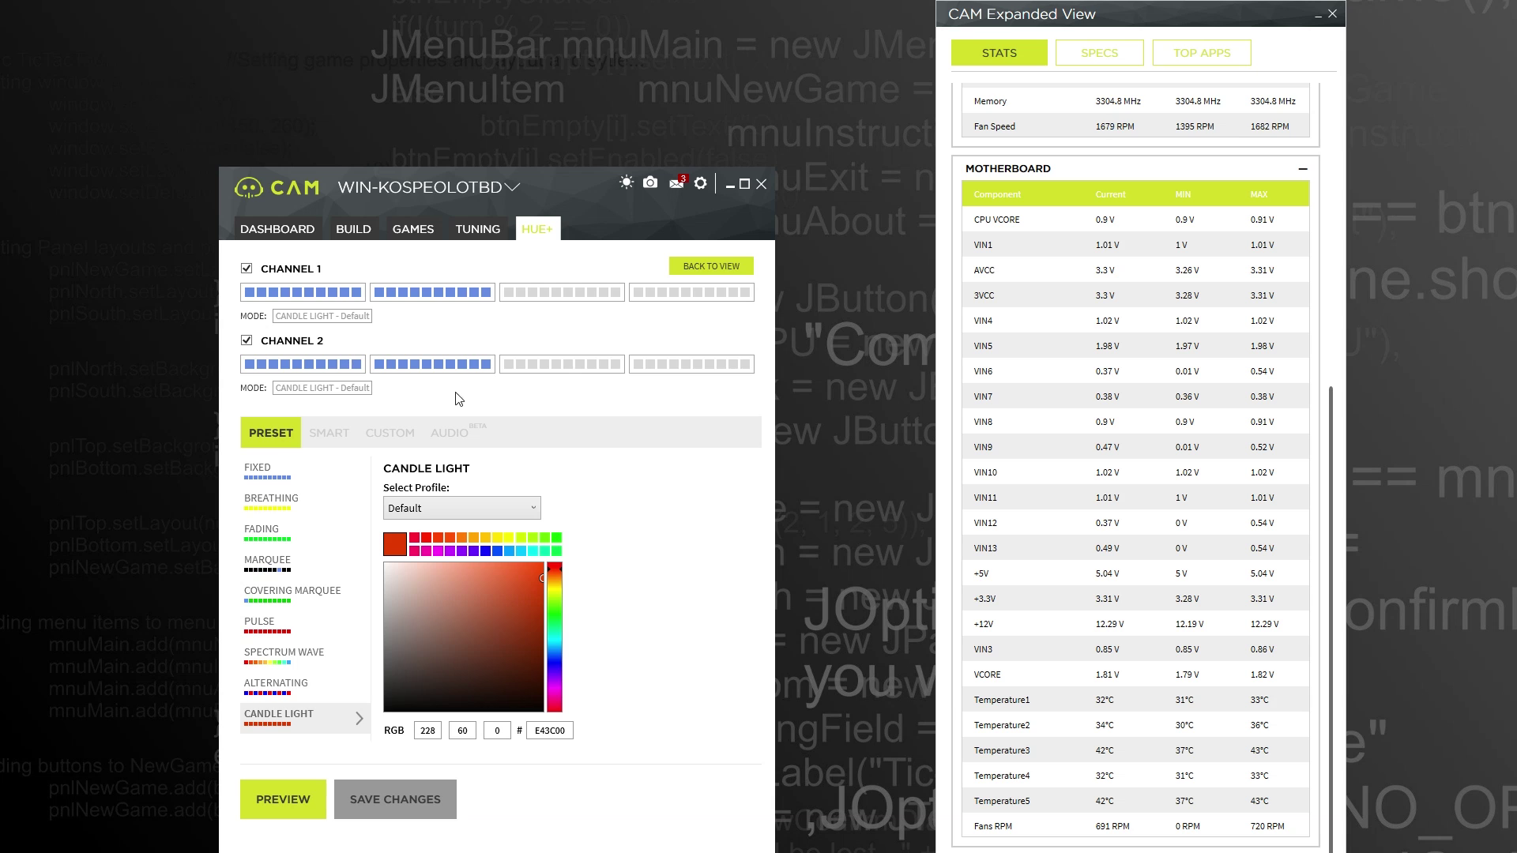
# Turn channel 1 lighting off and return to the HUE+ LED configuration panel.
pyautogui.click(695, 269)
pyautogui.click(267, 270)
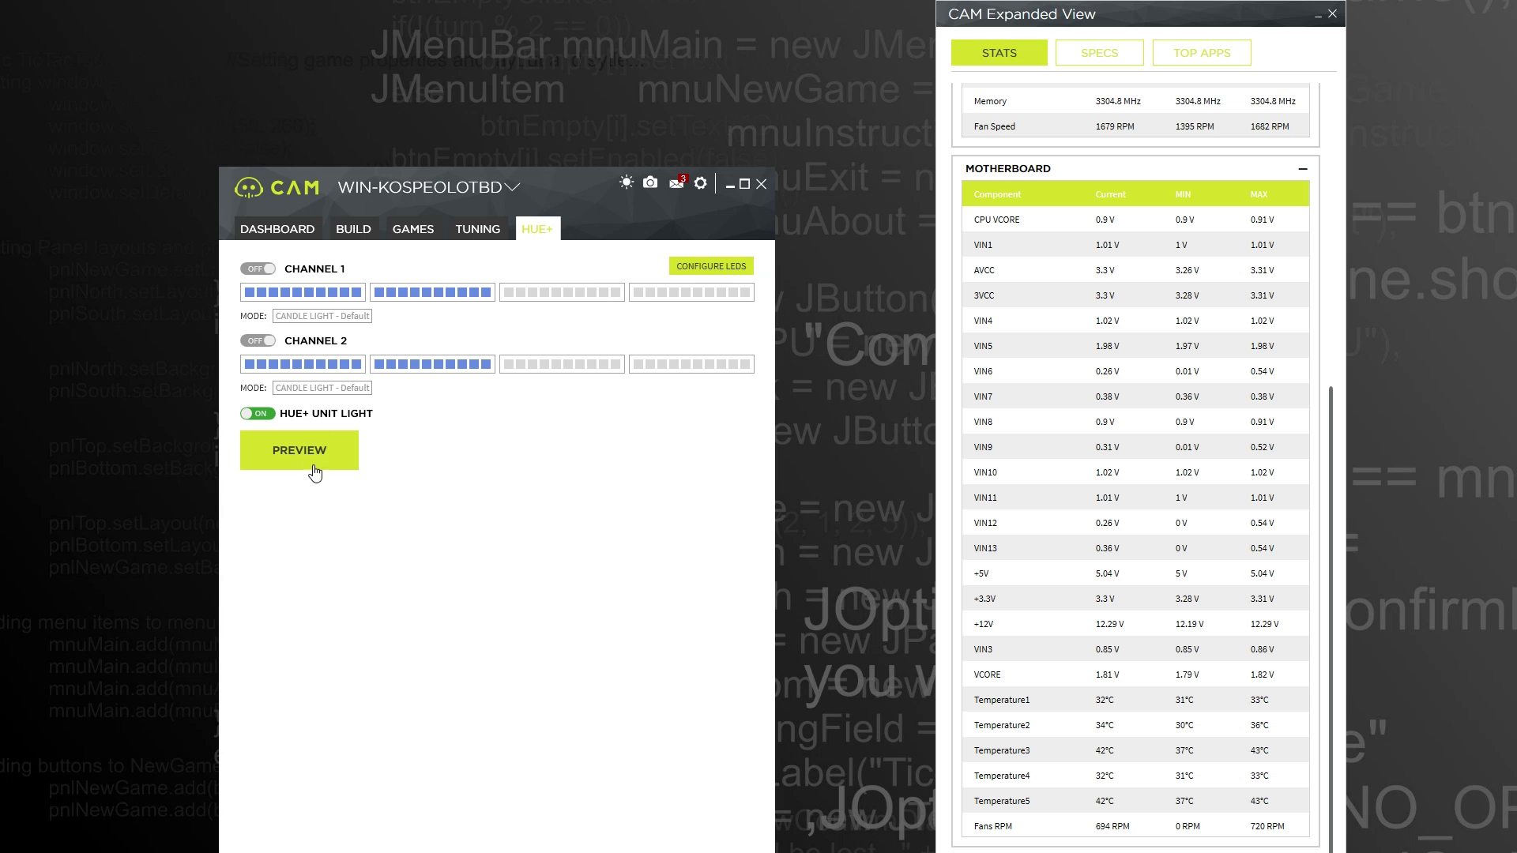
pyautogui.click(715, 269)
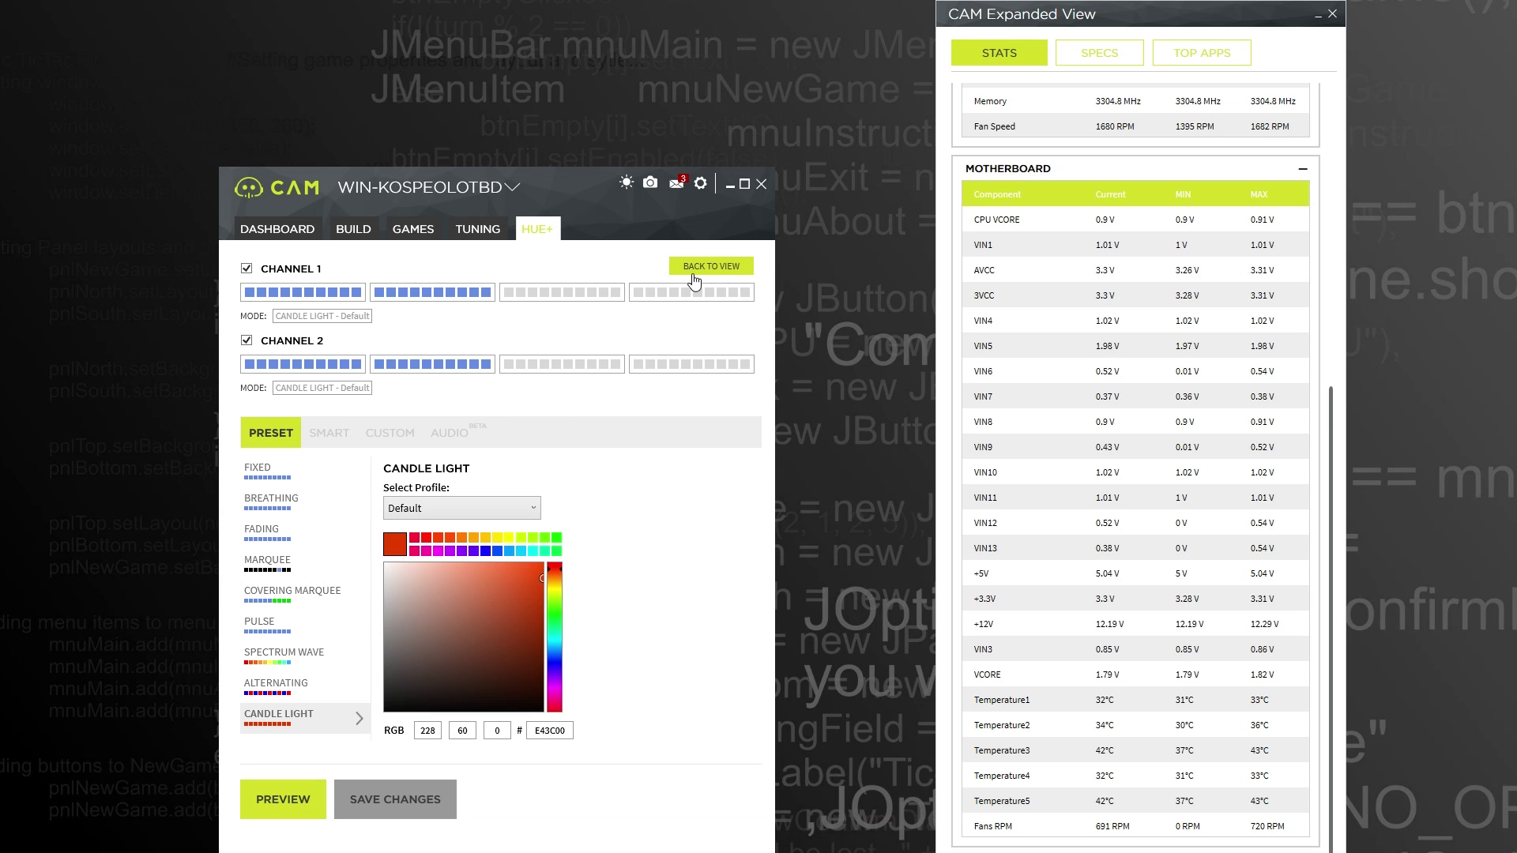
pyautogui.click(695, 270)
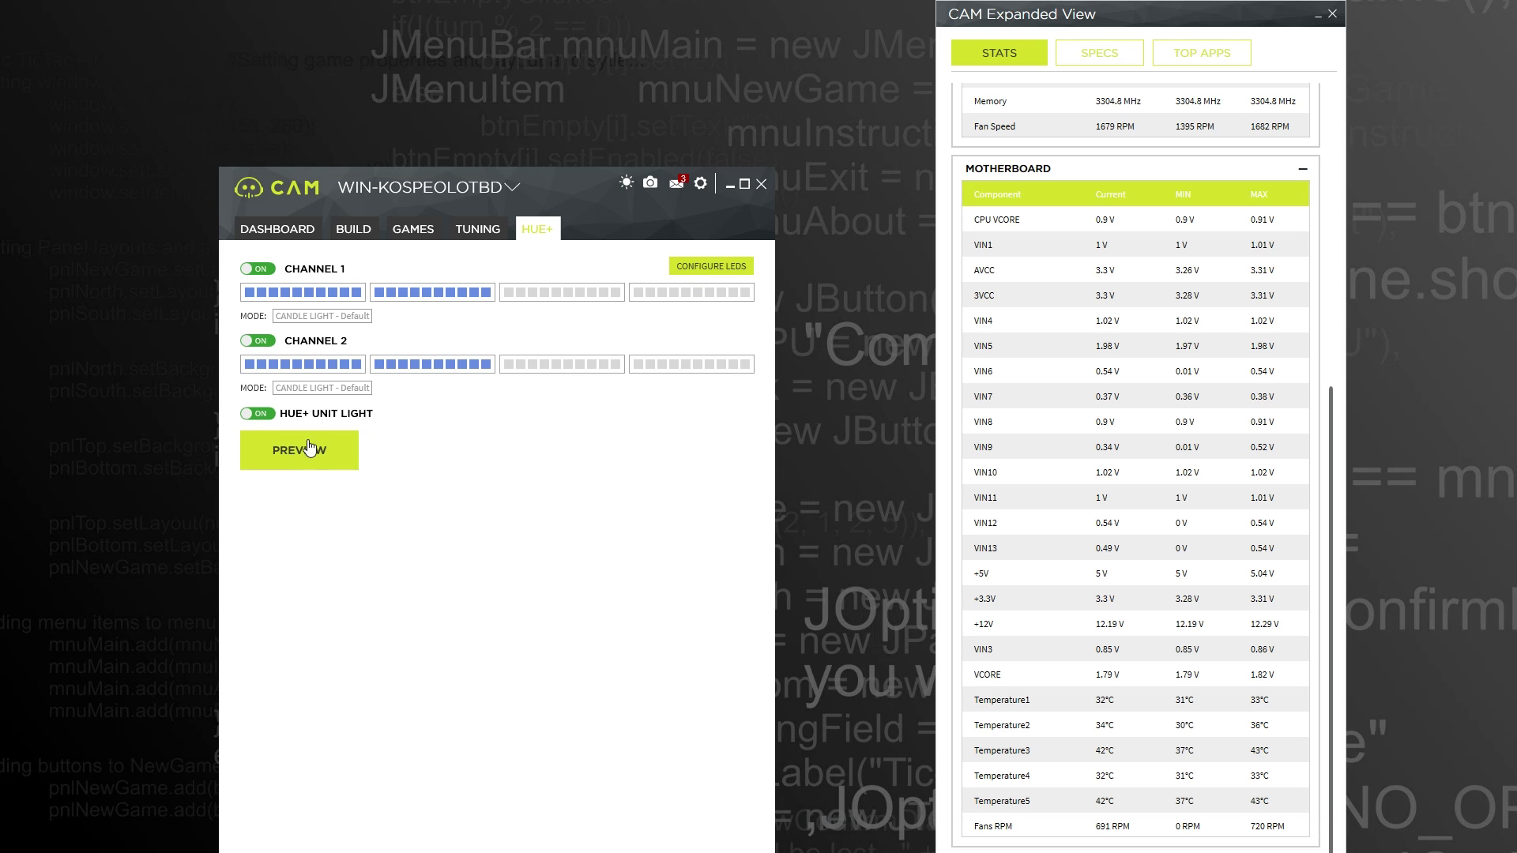
pyautogui.click(711, 270)
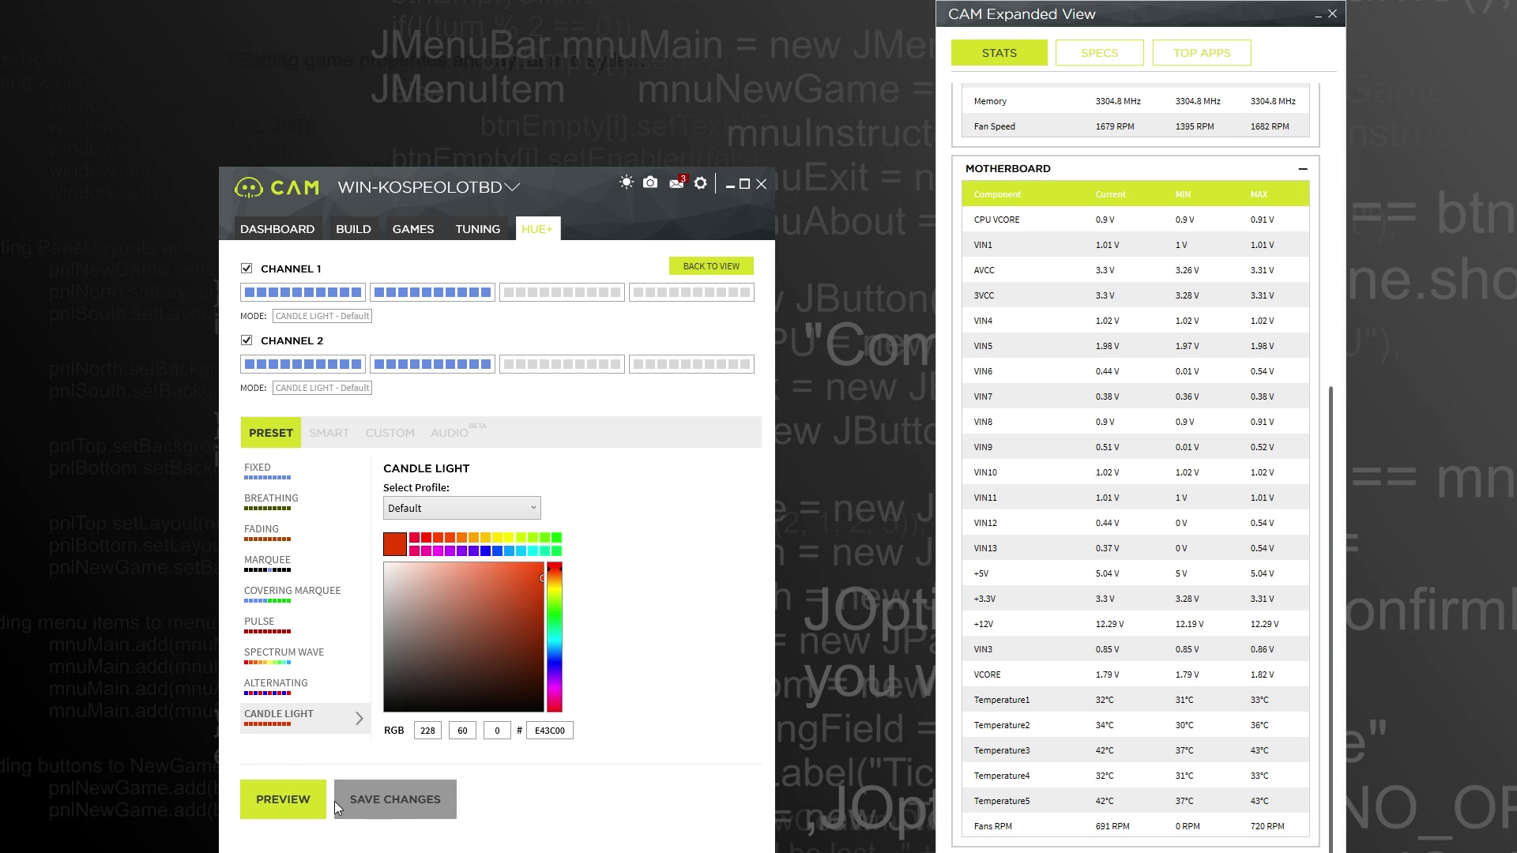
# Apply the FIXED solid blue preset to both channels and save it under Custom Profile 2.
pyautogui.click(267, 471)
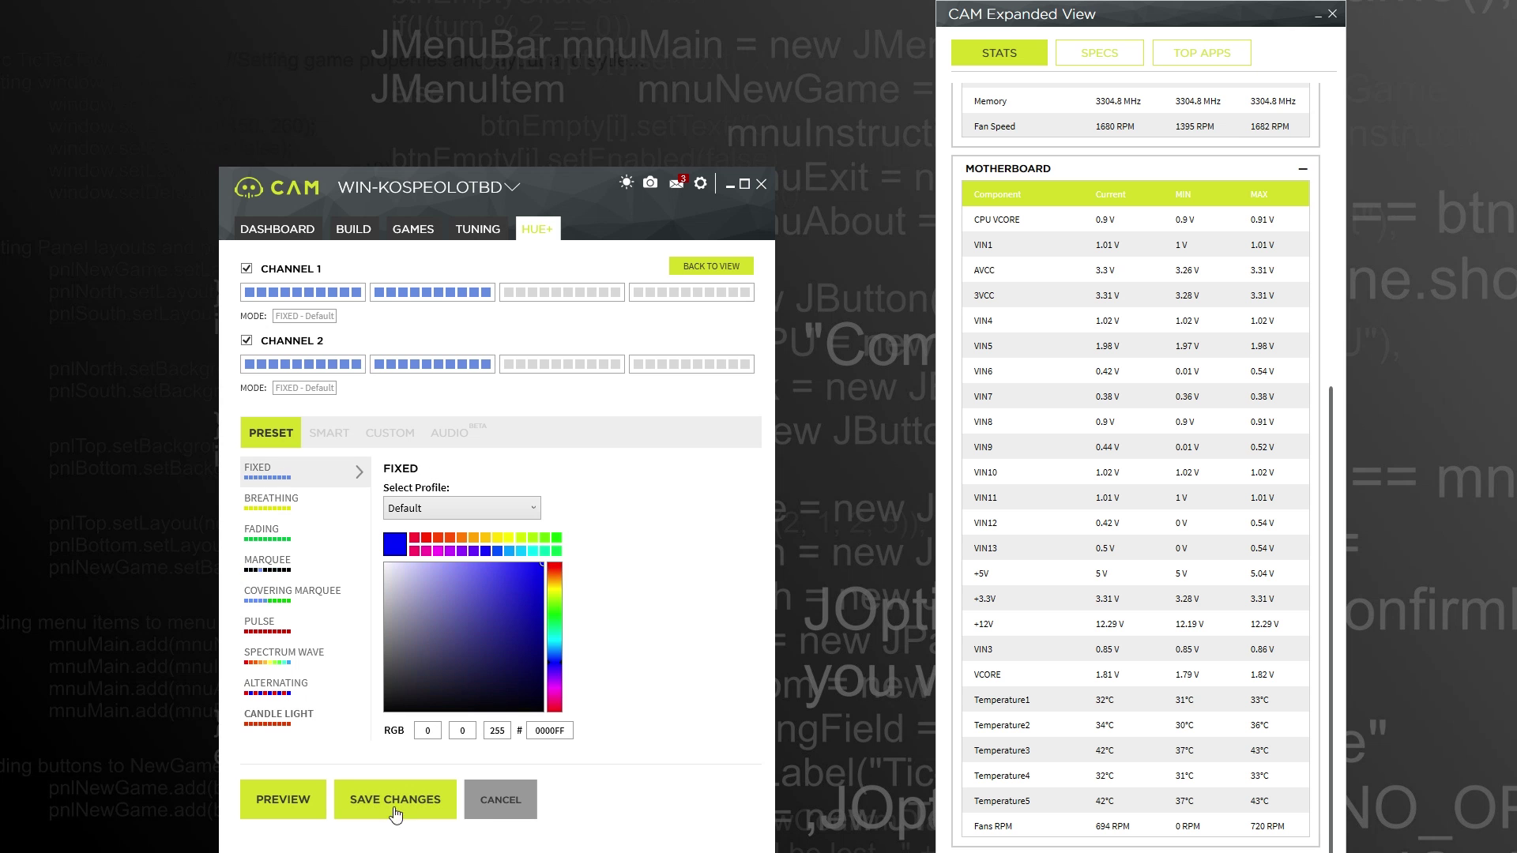
pyautogui.click(395, 799)
pyautogui.click(286, 528)
pyautogui.click(286, 502)
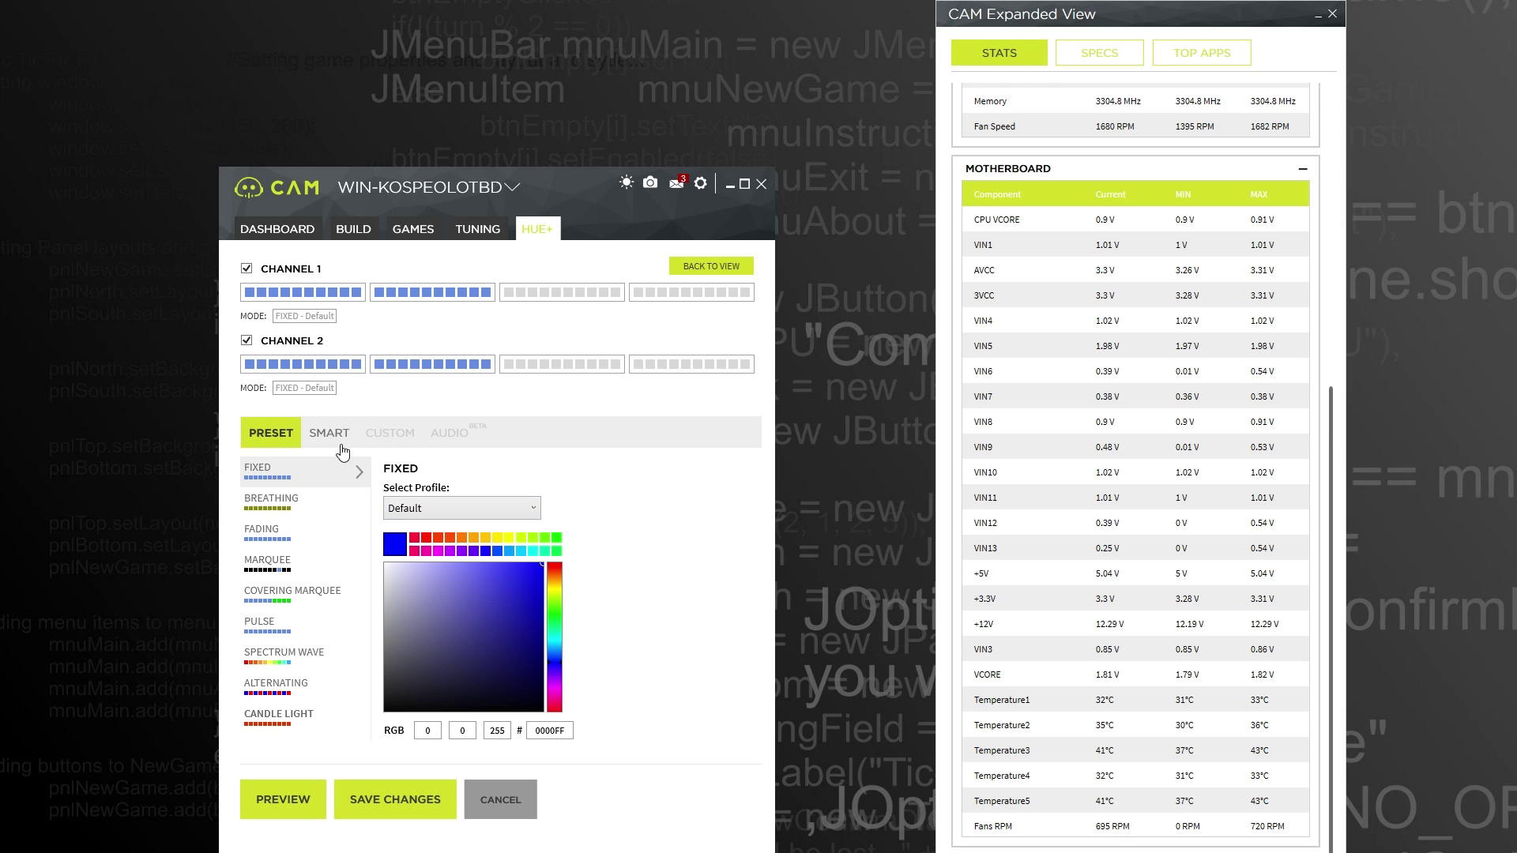
# Save a custom lighting profile, try orange LEDs at Normal interval, and switch to the Fading preset.
pyautogui.click(429, 538)
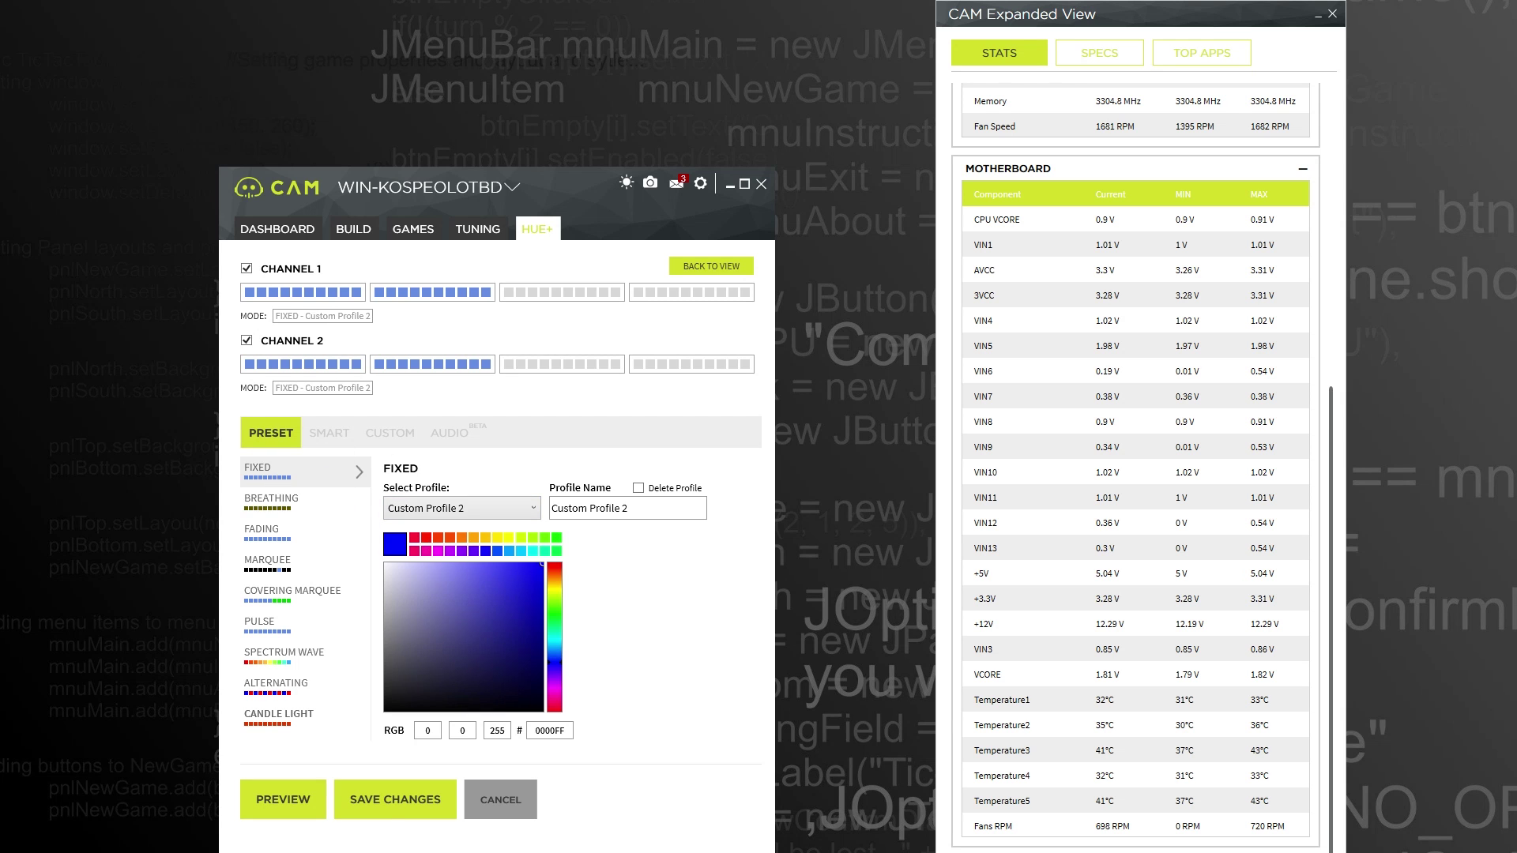
pyautogui.click(399, 798)
pyautogui.click(462, 538)
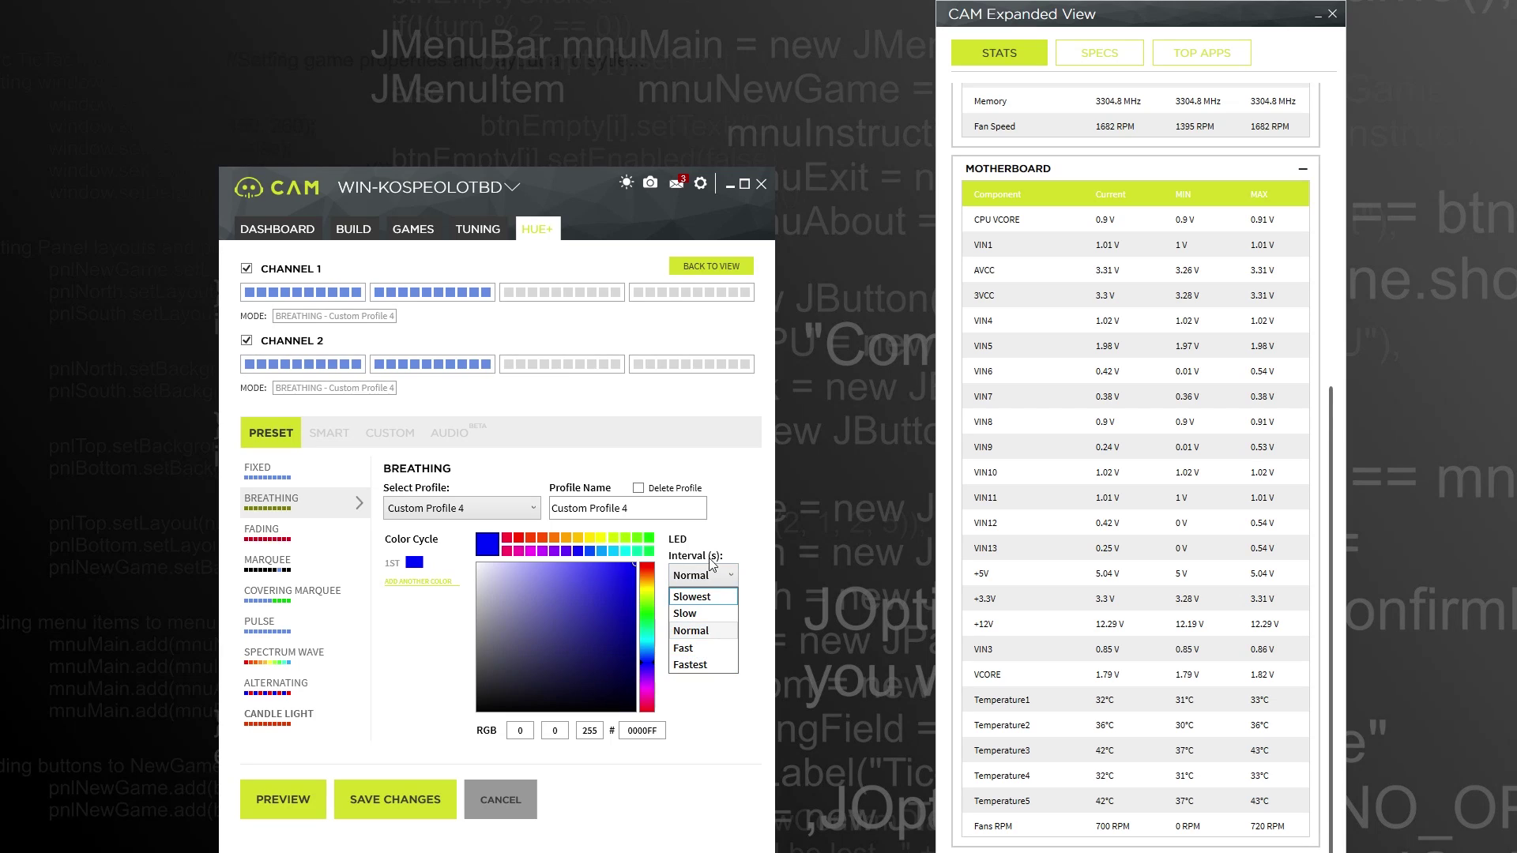
pyautogui.click(719, 566)
pyautogui.click(281, 532)
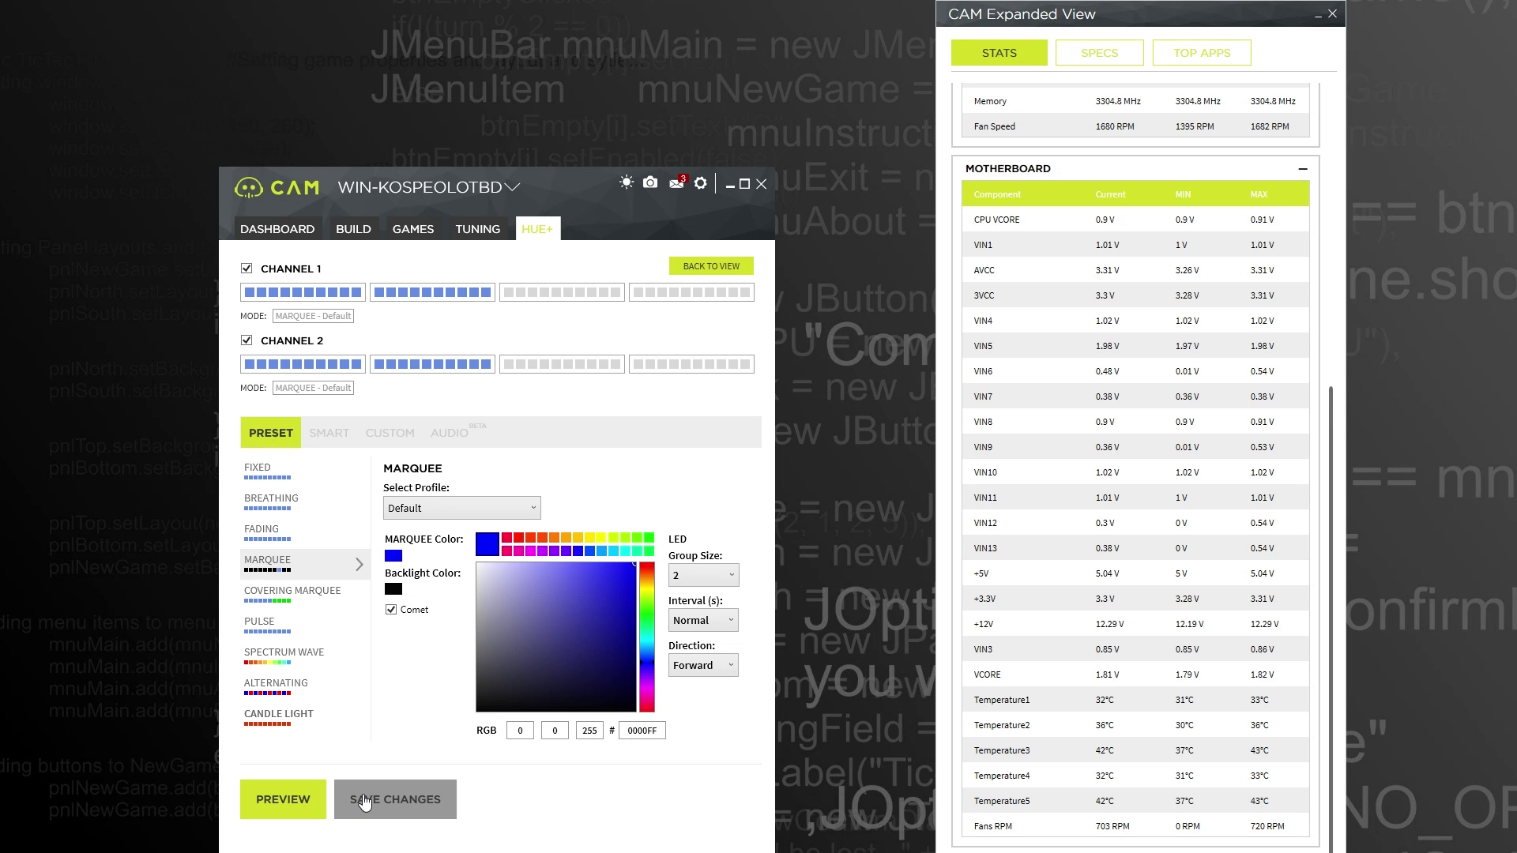
# Save the Marquee settings, then apply and save the Alternating preset on both channels.
pyautogui.click(506, 538)
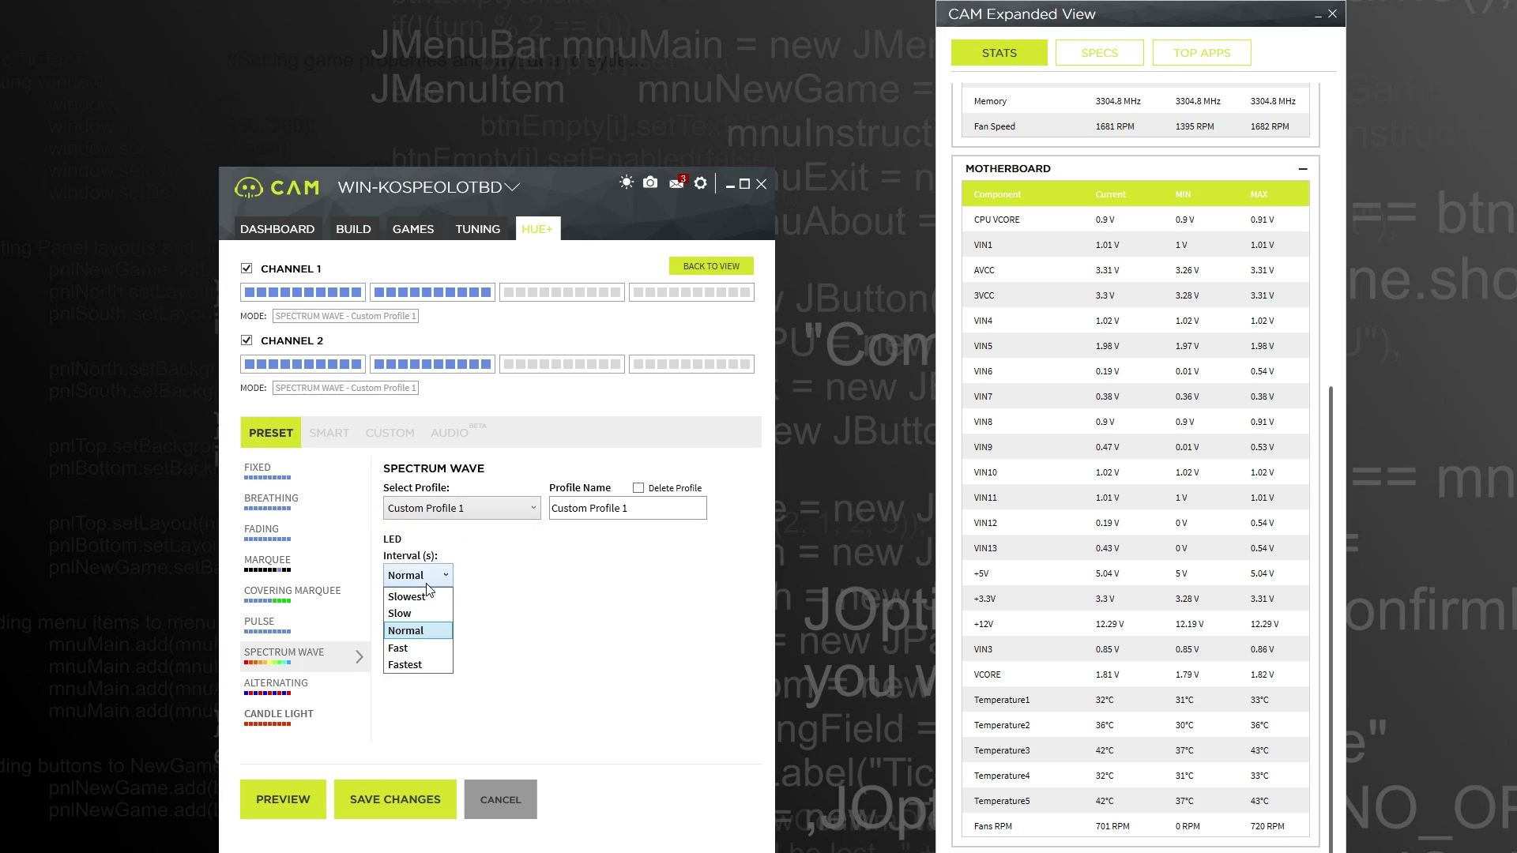
pyautogui.click(307, 696)
pyautogui.click(433, 810)
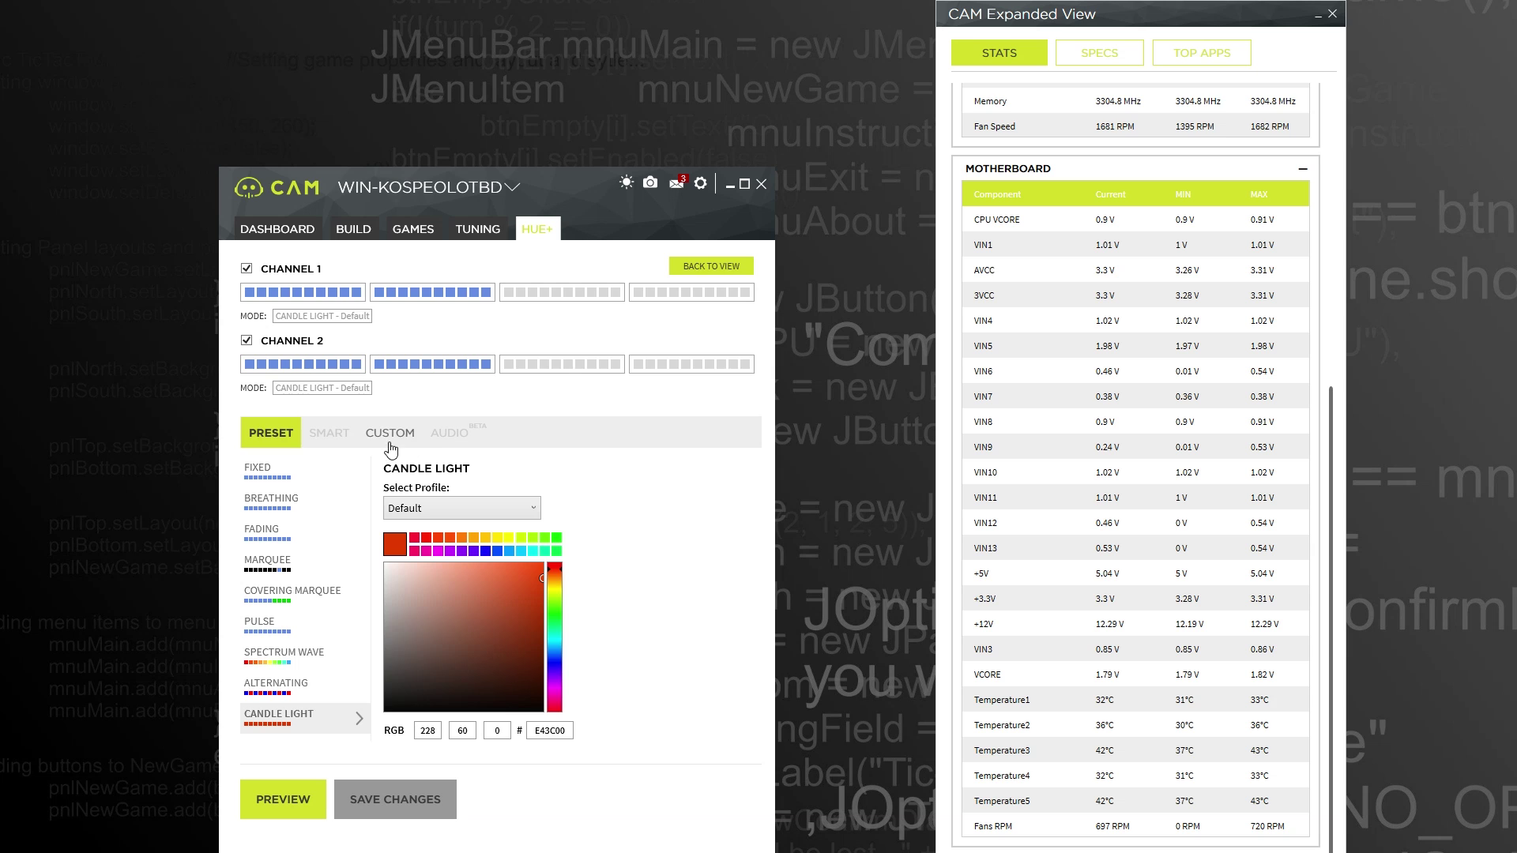
# Try the GPU Temperature, CPU Temperature and FPS smart lighting modes.
pyautogui.click(324, 434)
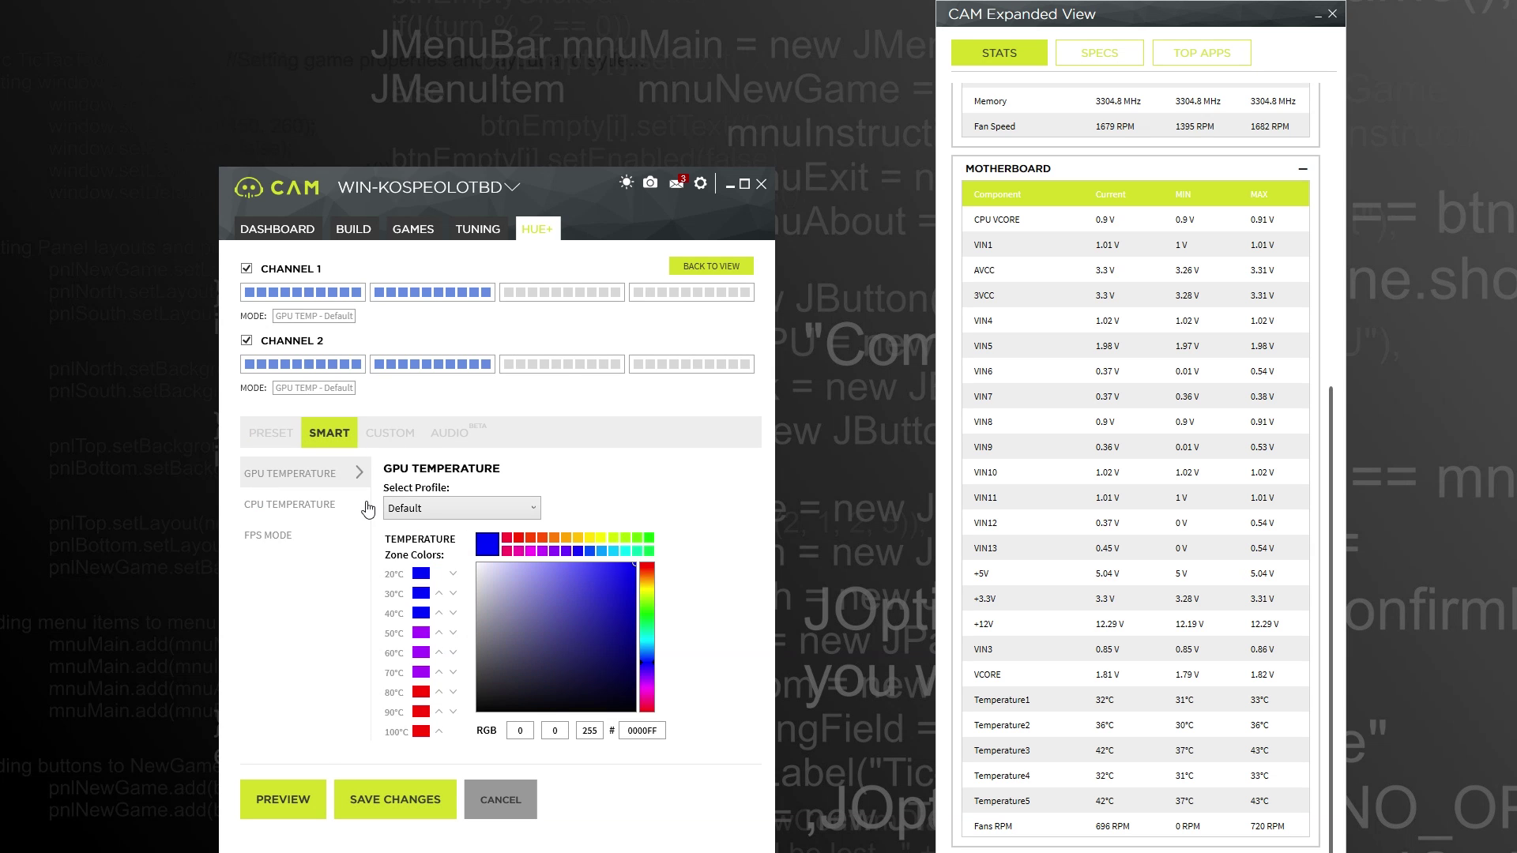
pyautogui.click(294, 508)
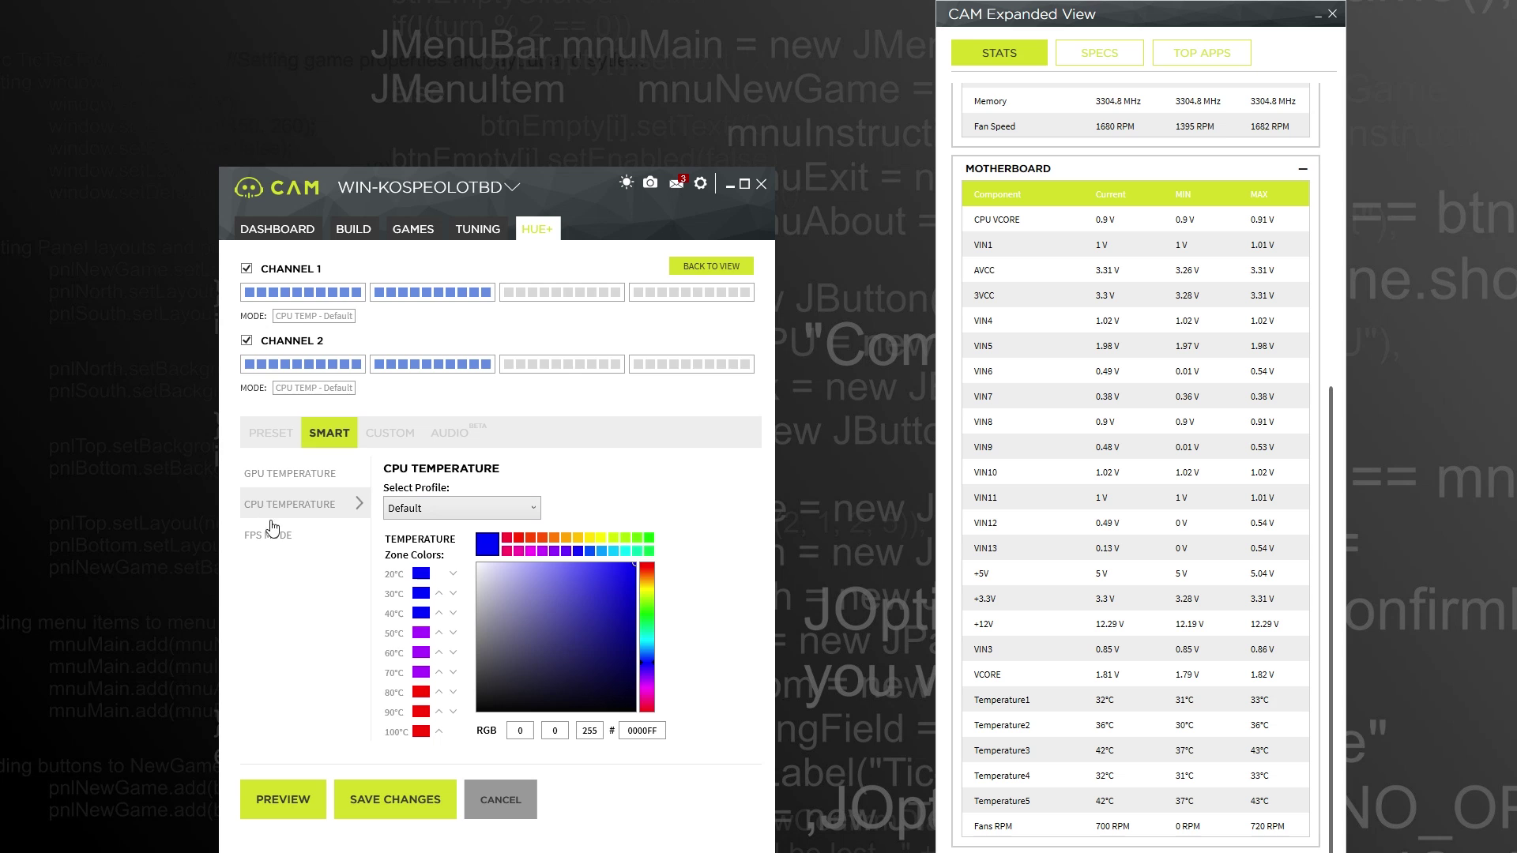
pyautogui.click(283, 539)
# Keep the Default profile and switch both channels to Custom per-LED lighting in solid blue.
pyautogui.click(410, 514)
pyautogui.click(478, 505)
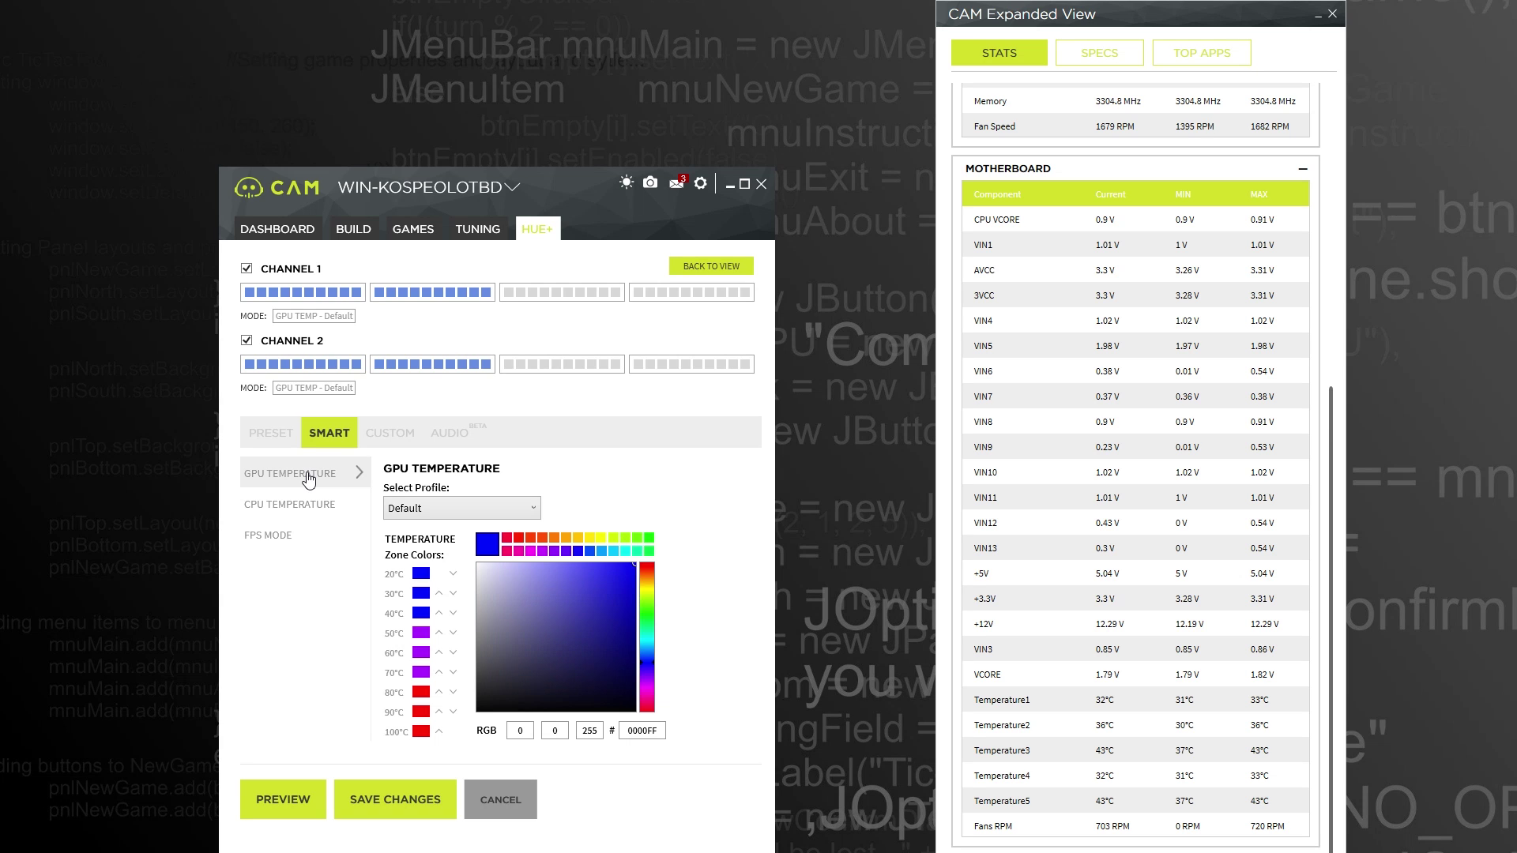
pyautogui.click(389, 433)
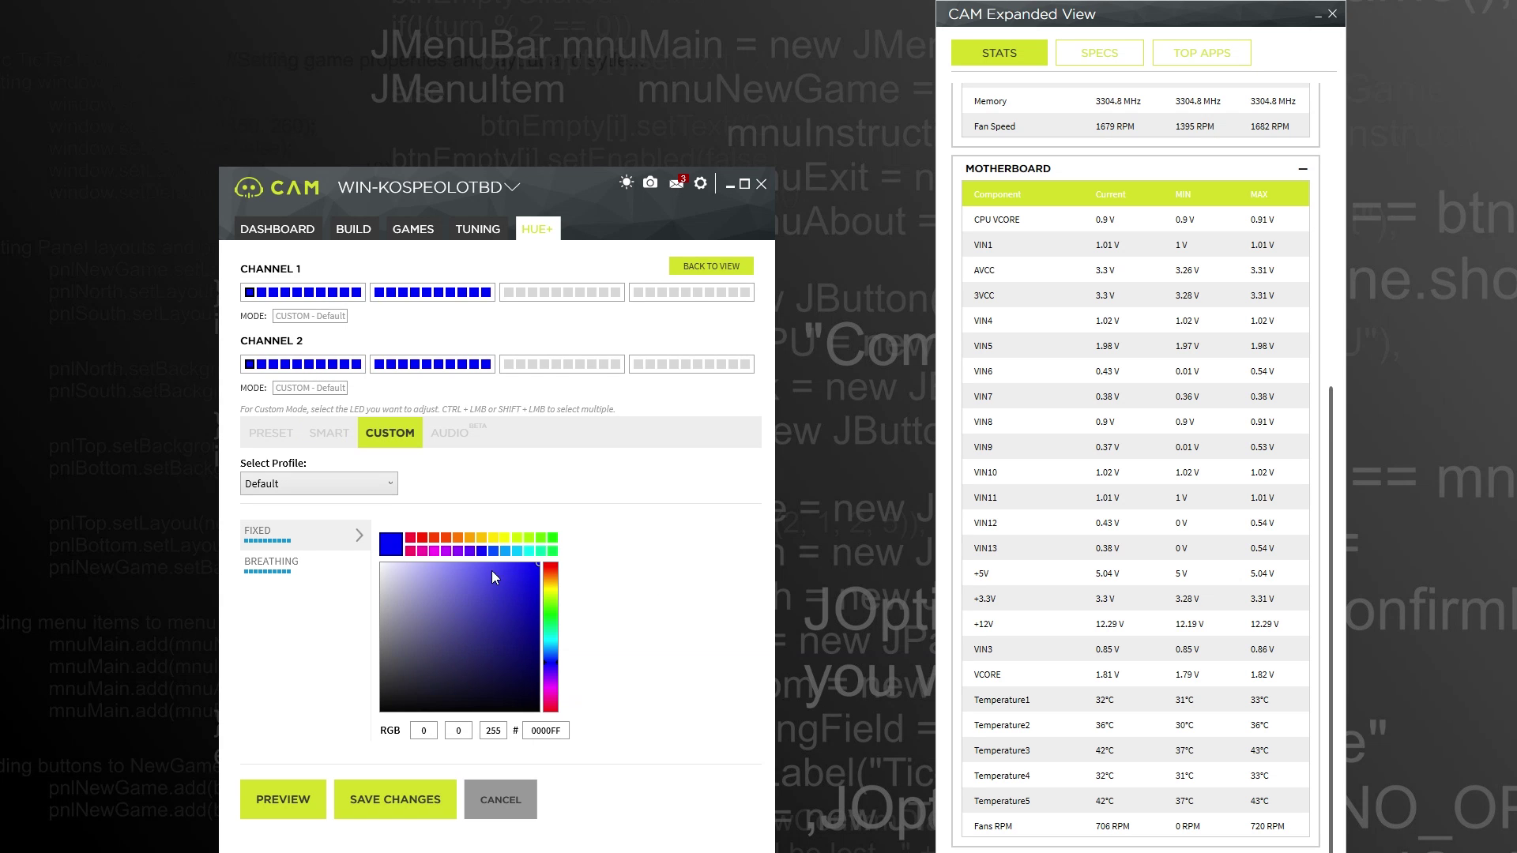
# Keep the Default profile and put both channels in Audio mode with Level and an eight-colour cycle.
pyautogui.click(324, 490)
pyautogui.click(324, 486)
pyautogui.click(448, 433)
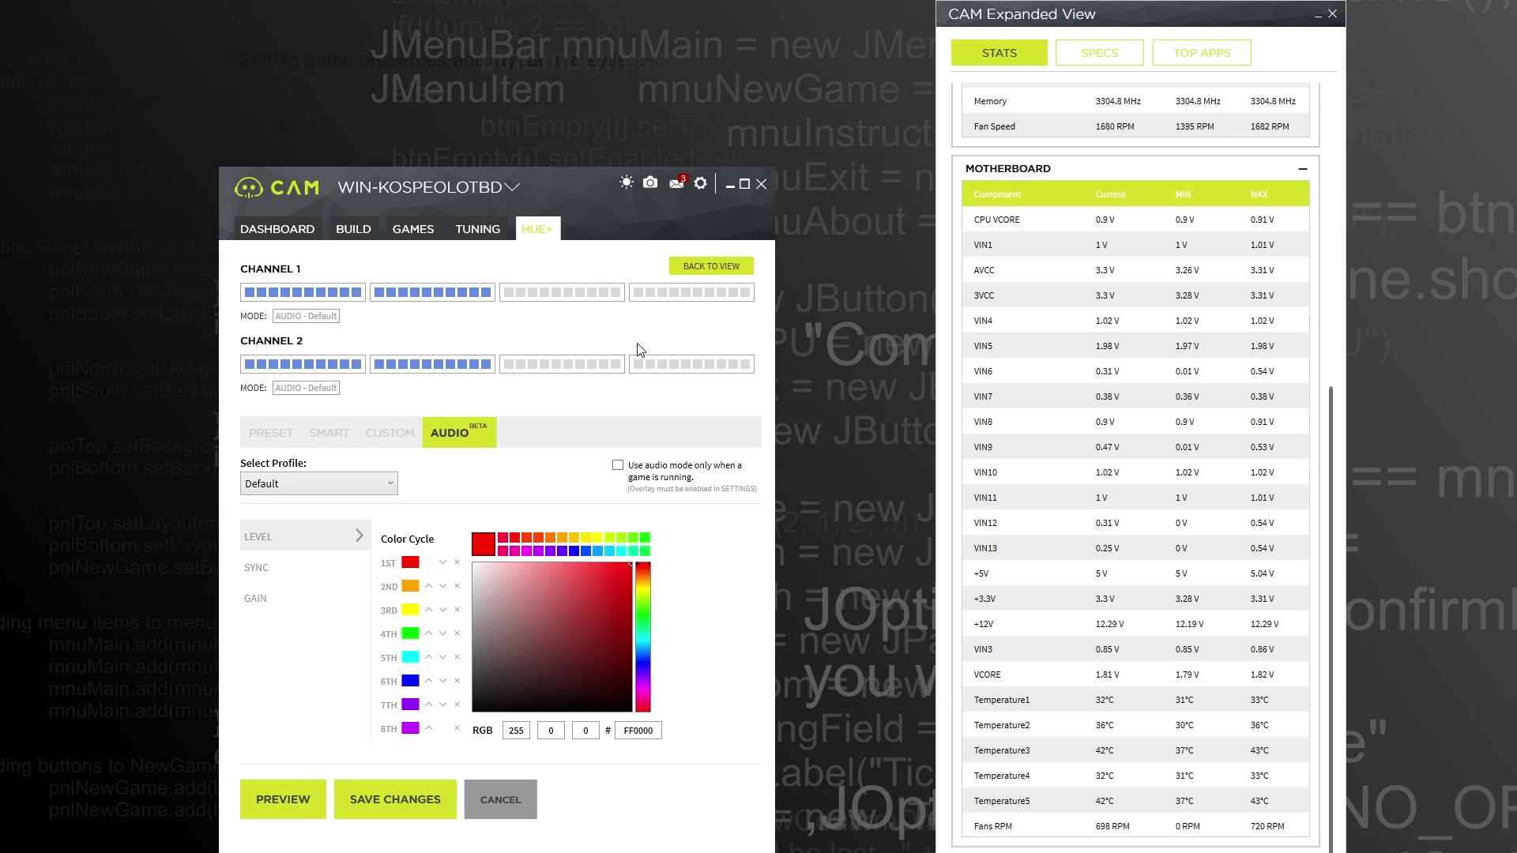
# Show the notifications list with the Hue+ connection-lost alerts and low disk space warning.
pyautogui.click(678, 186)
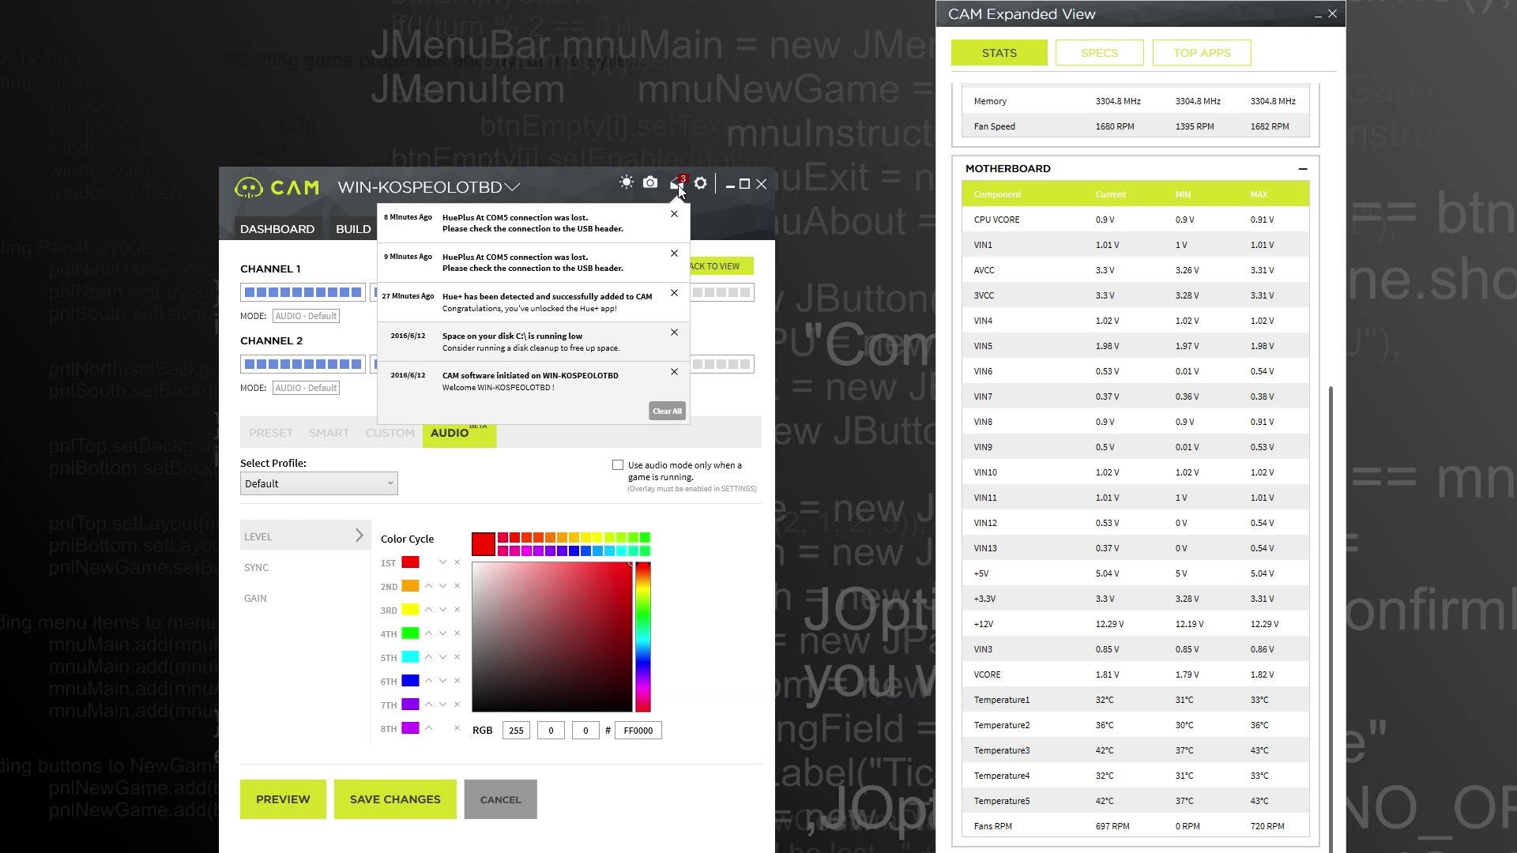